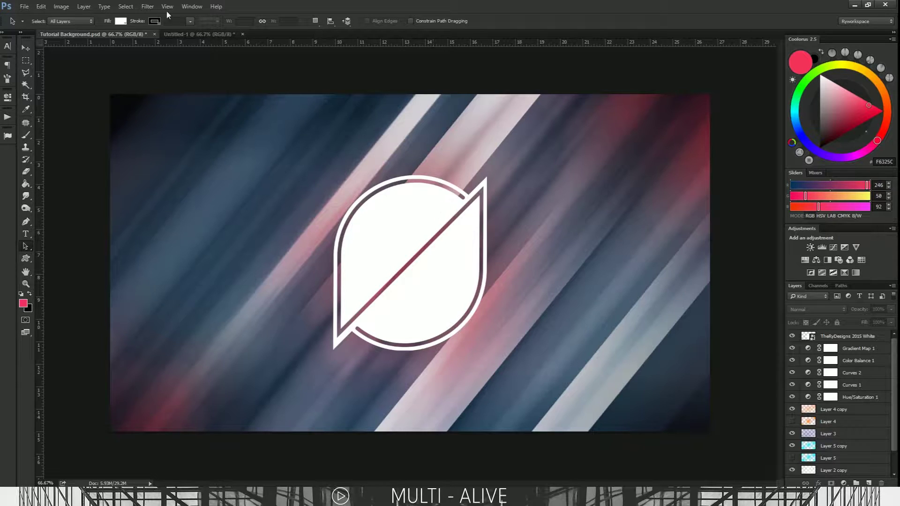
- Switch to the Untitled-1 document, select Layer 1 and reset the colours to default with white as the foreground
click(188, 33)
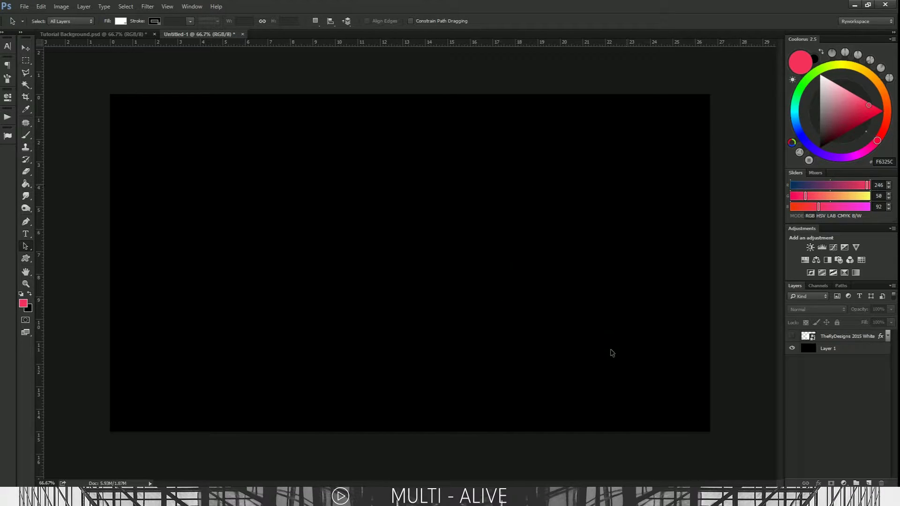
click(859, 352)
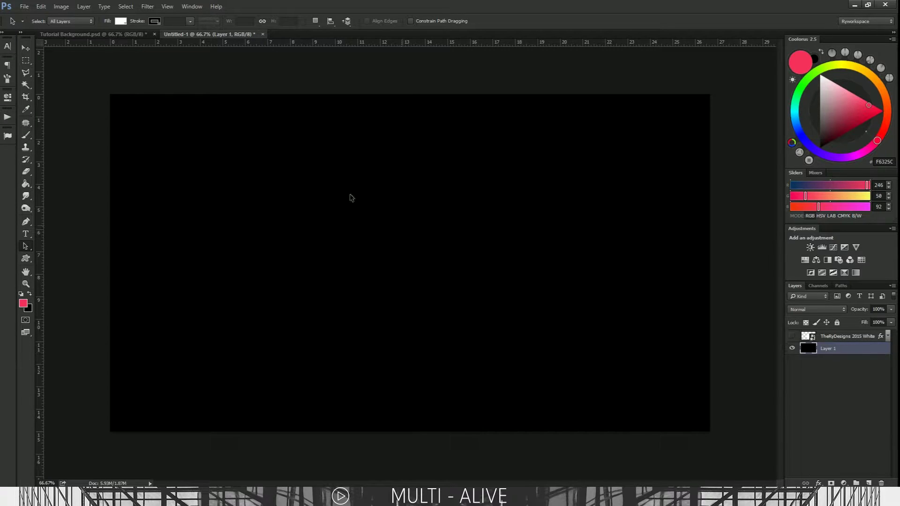
key(g)
key(d)
key(x)
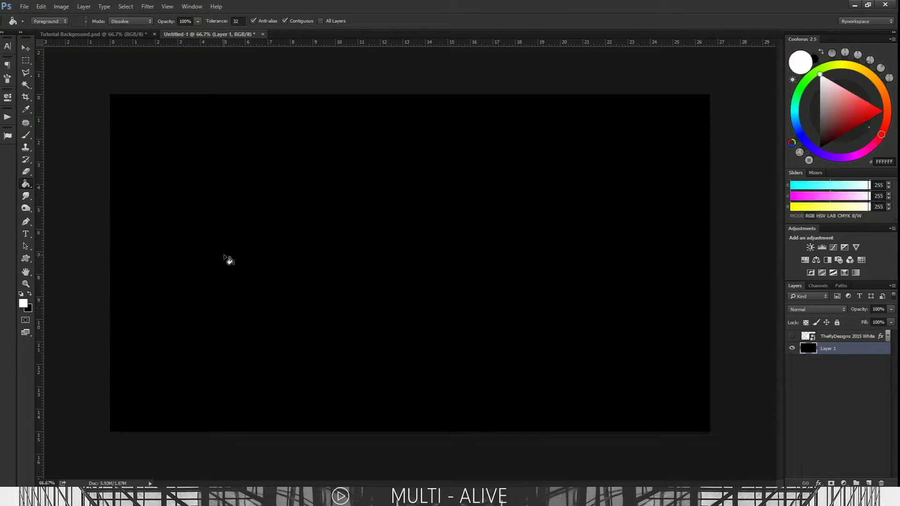
- Try filling Layer 1 with white, undo the fill and return black to the foreground
click(228, 261)
key(ctrl+z)
key(x)
key(a)
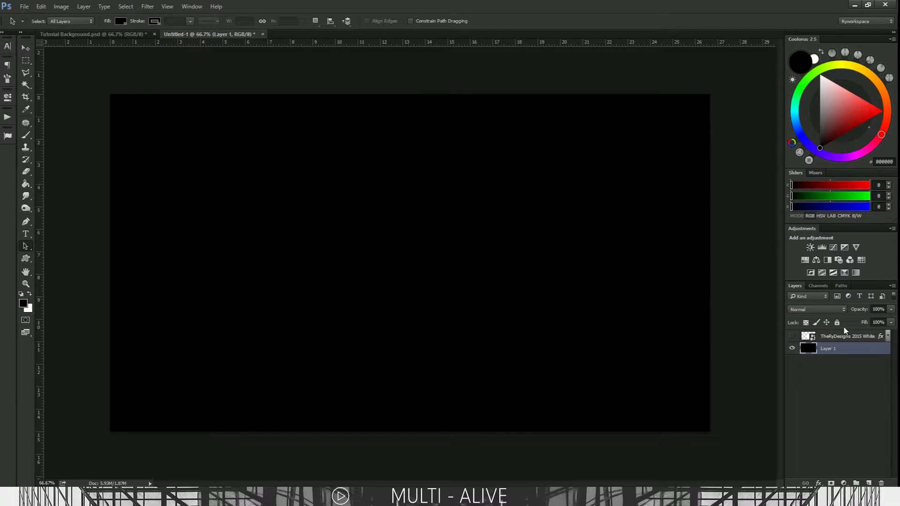
- Show the TheRyDesigns 2015 White logo layer and add a new layer between it and Layer 1
click(791, 336)
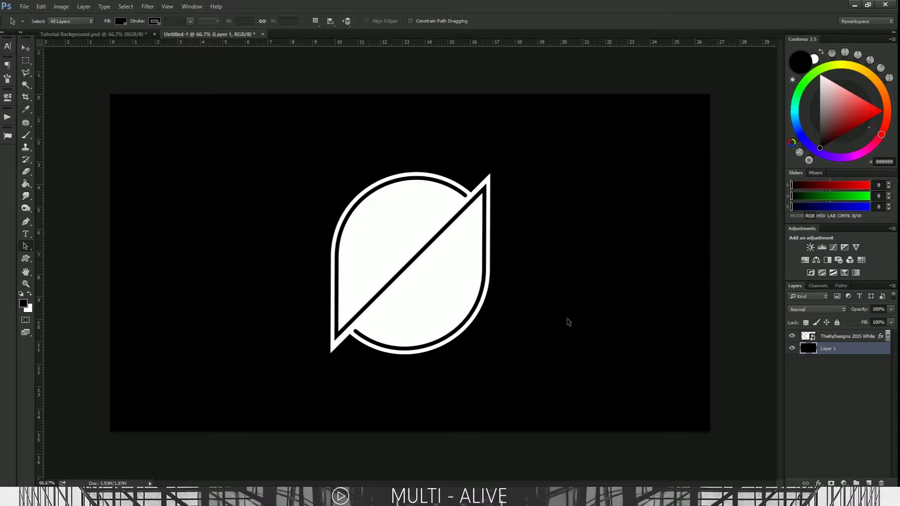
click(467, 307)
click(841, 347)
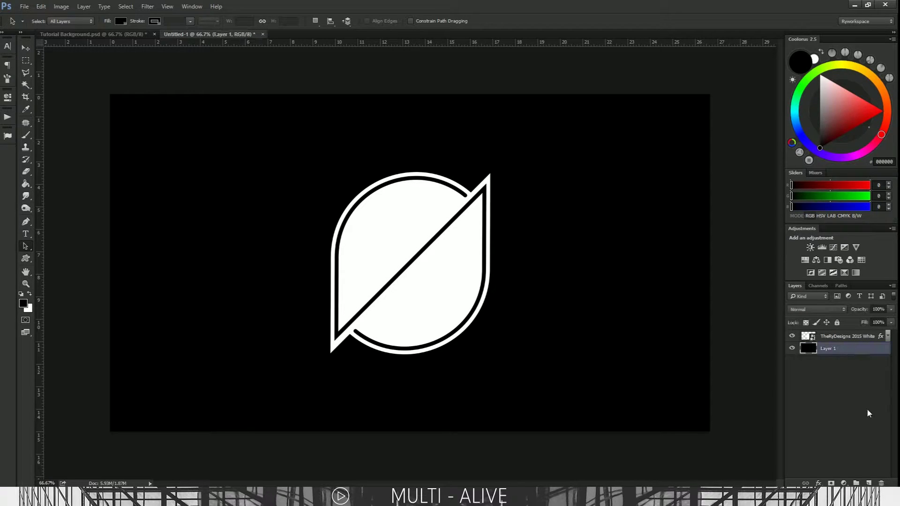
click(867, 483)
- Set up a round brush with 100% hardness and a size of 500 px
key(b)
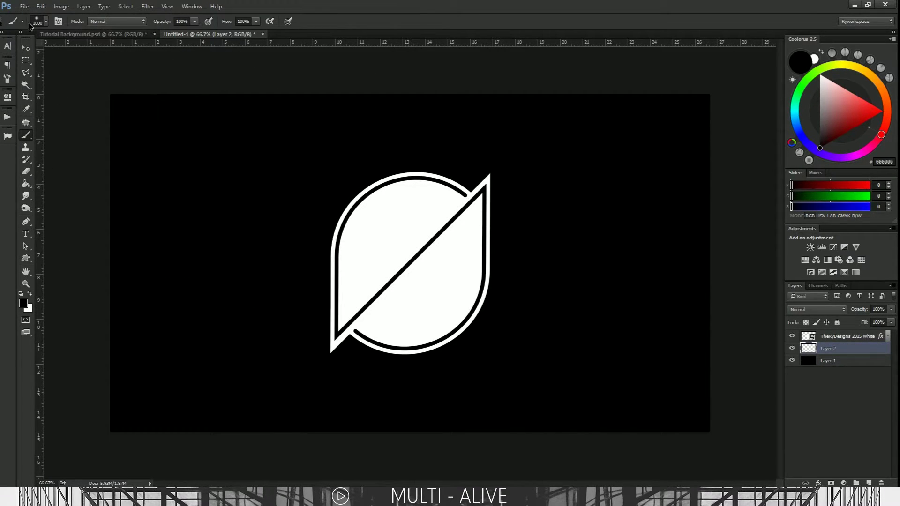
click(41, 22)
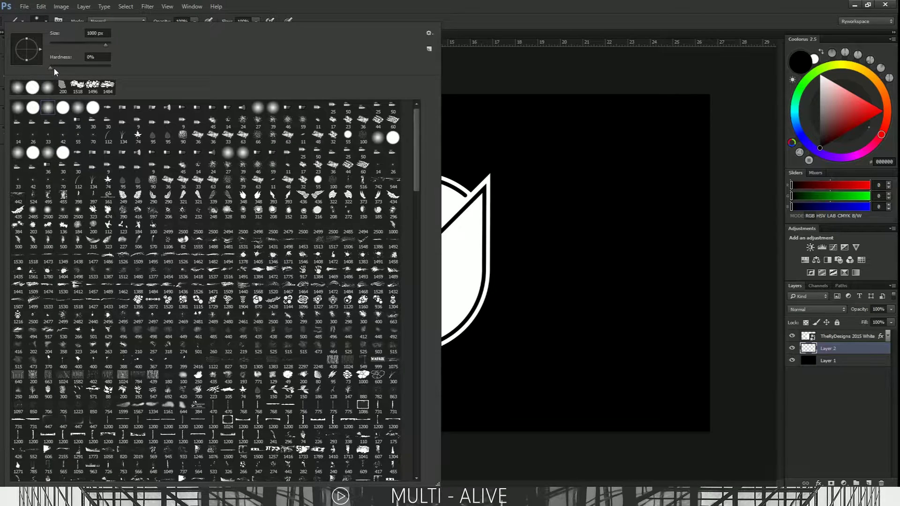
drag(52, 67, 303, 79)
click(837, 351)
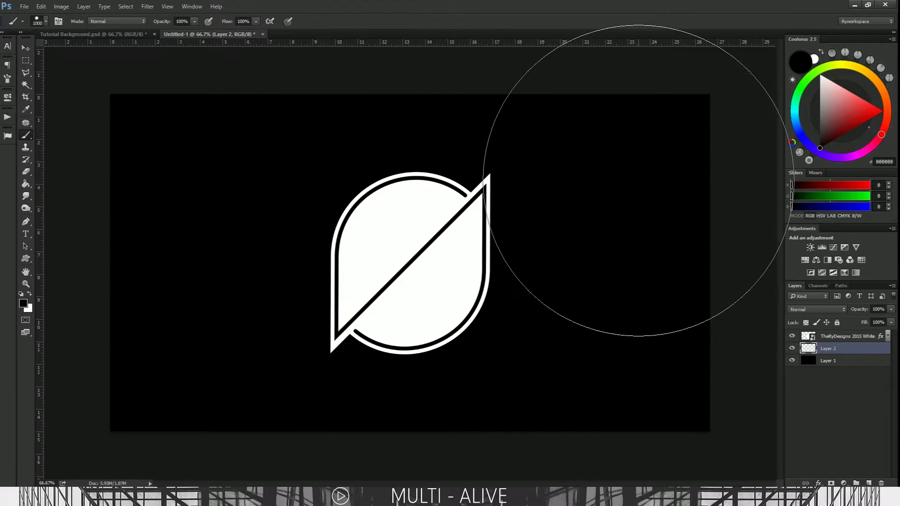
key(bracketleft)
key(bracketleft)
key(bracketleft)
key(bracketleft)
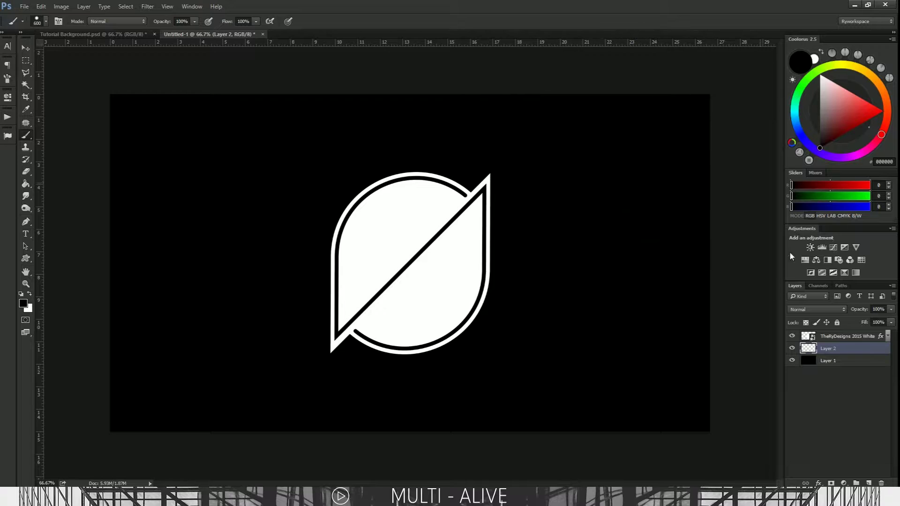
key(bracketleft)
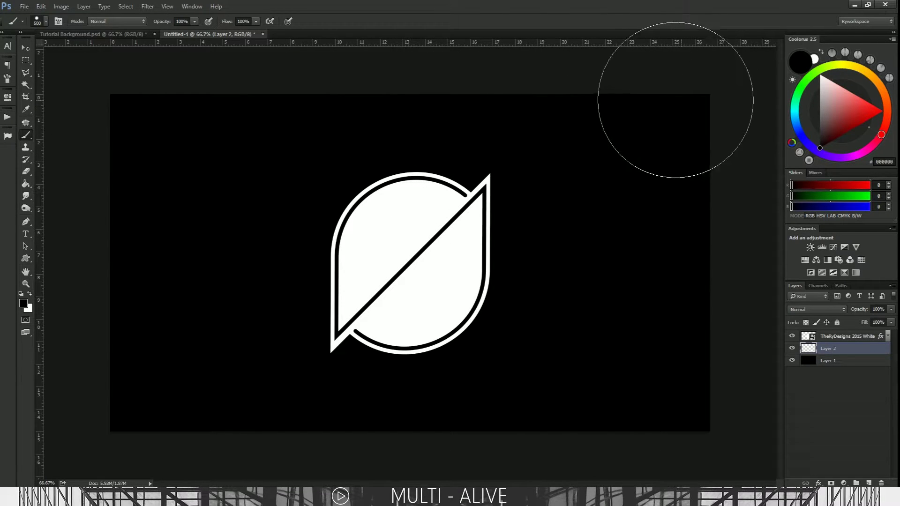
- Stamp nine hard-edged white circles with the brush, scattered across the canvas and its edges on Layer 2
key(x)
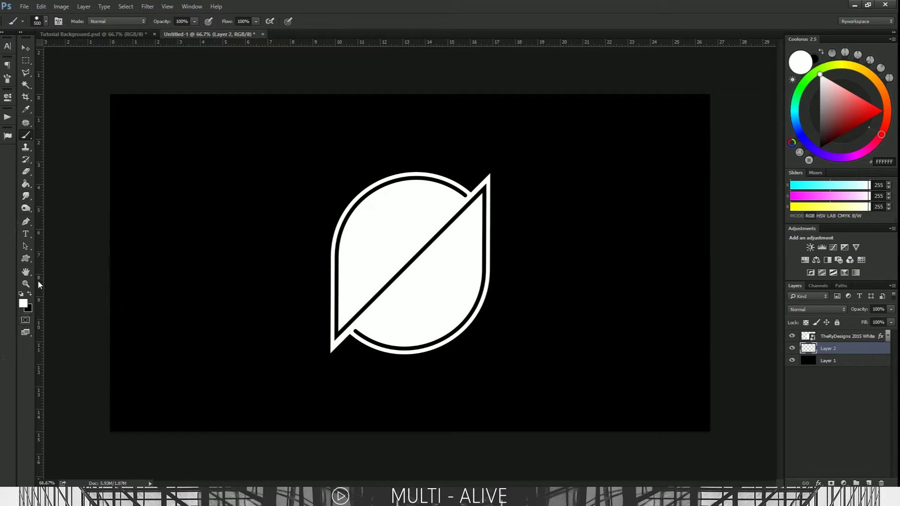
key(x)
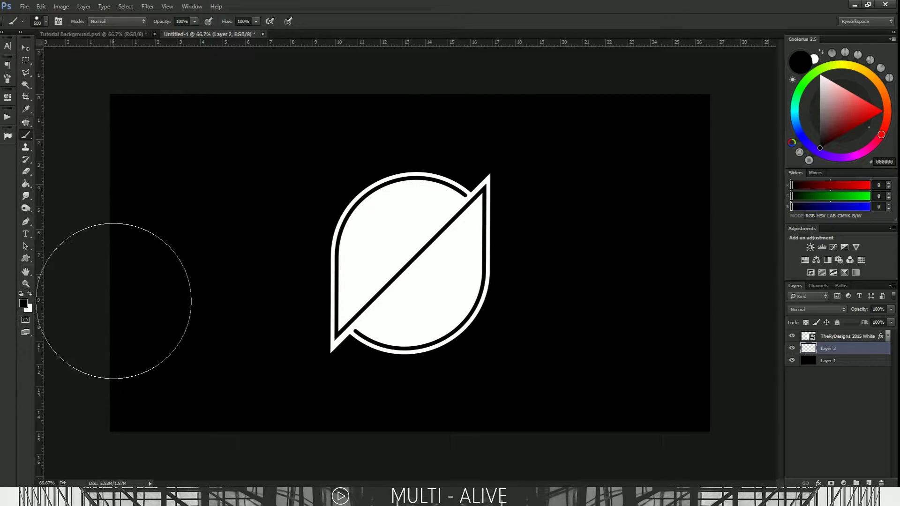
key(x)
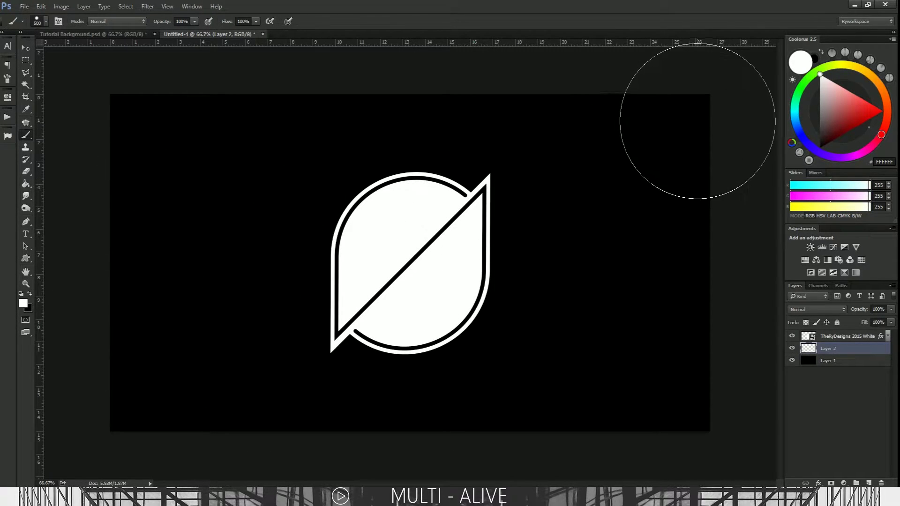
click(662, 111)
click(696, 399)
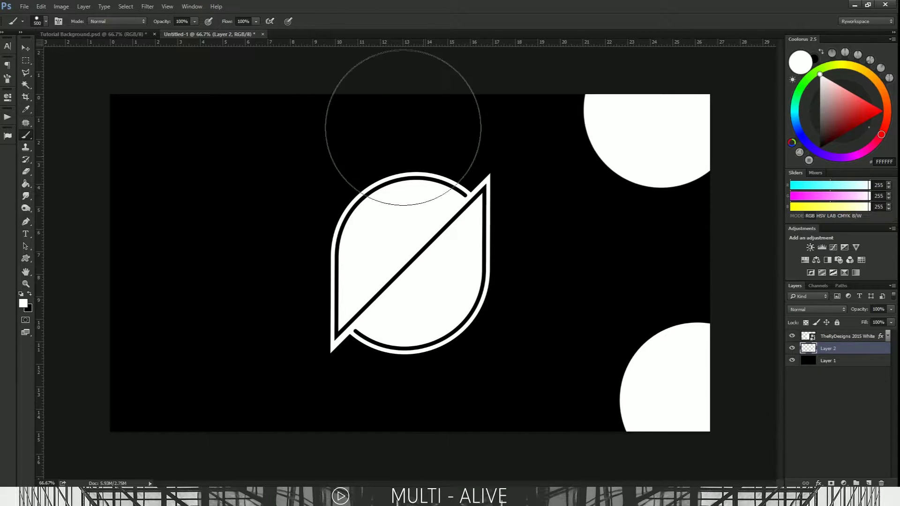
click(449, 67)
click(513, 297)
click(310, 426)
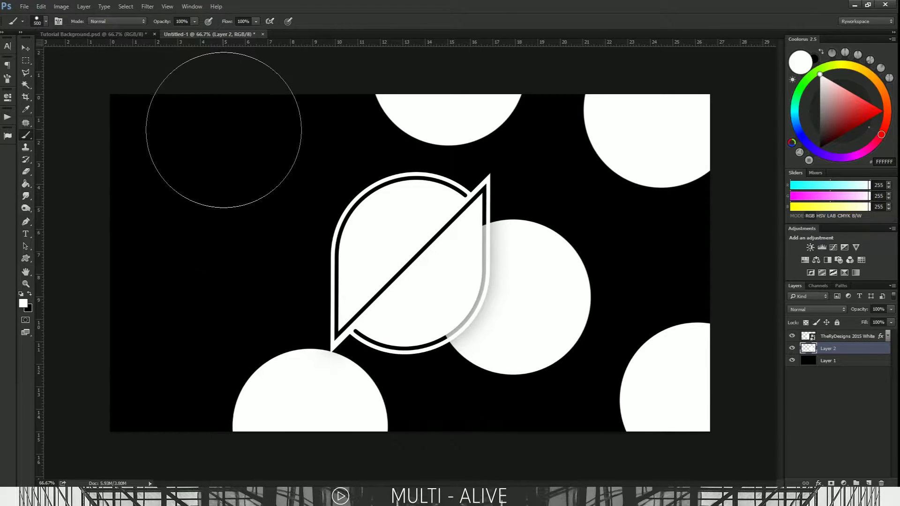
click(248, 104)
click(236, 275)
click(104, 391)
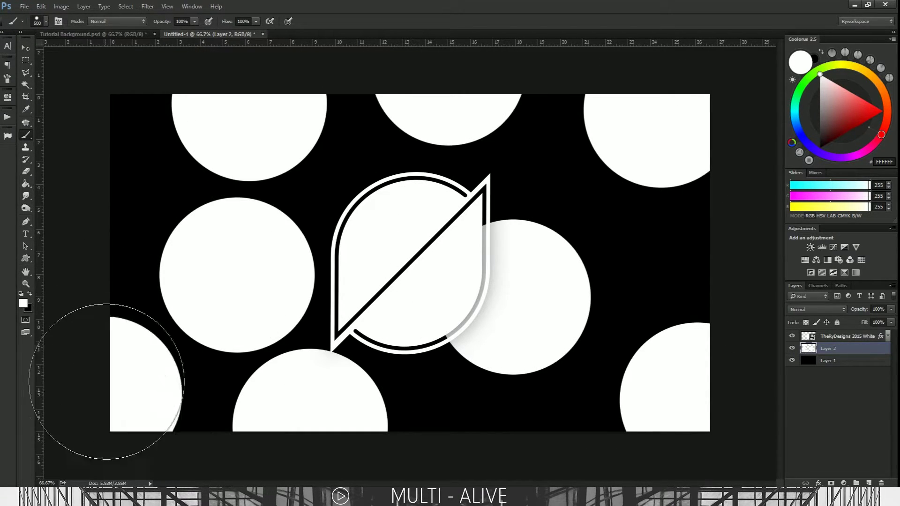
click(73, 112)
key(a)
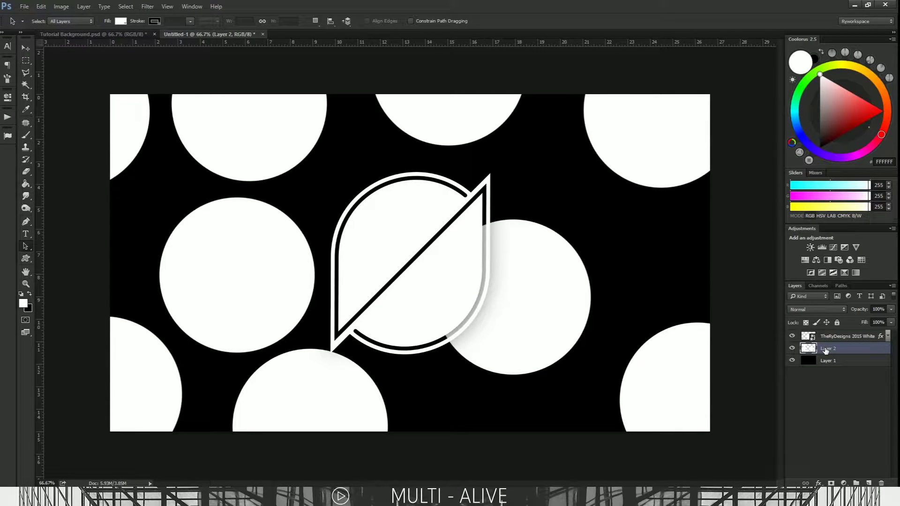
- Duplicate Layer 2, hide the original as a backup and select the visible Layer 2 copy
key(ctrl+j)
click(801, 363)
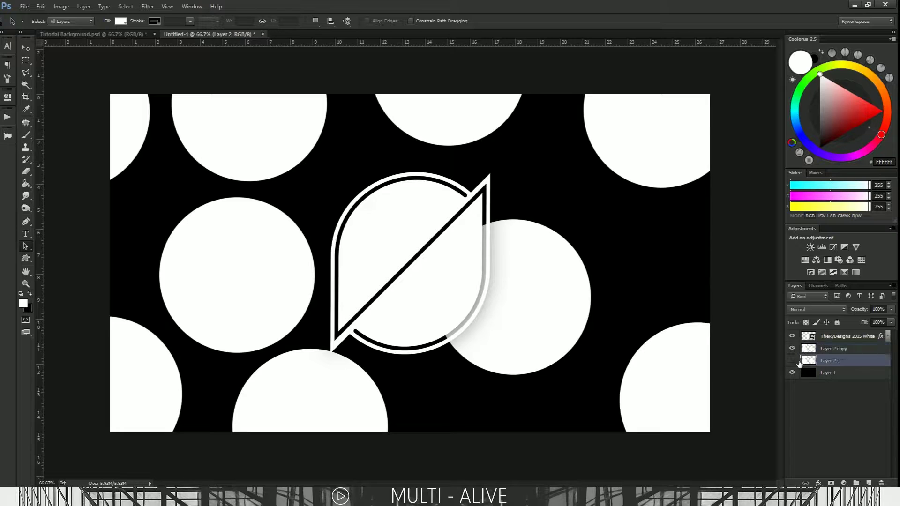
click(791, 360)
click(791, 348)
click(832, 350)
click(791, 348)
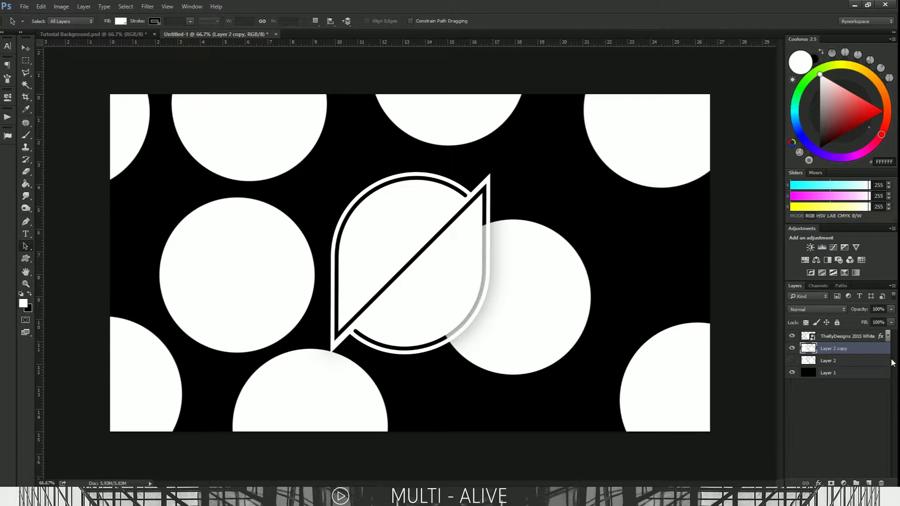
- Start a Motion Blur filter on Layer 2 copy
click(147, 7)
mouse_move(159, 4)
mouse_move(188, 119)
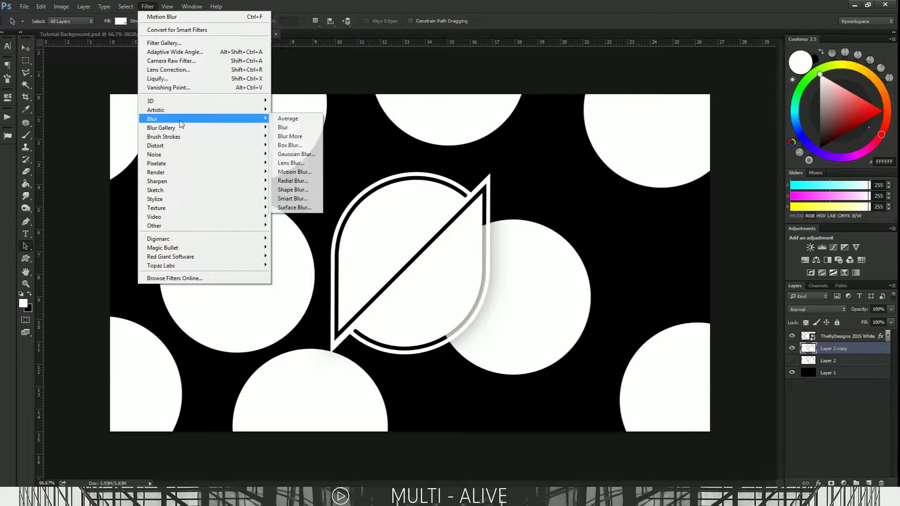
click(300, 172)
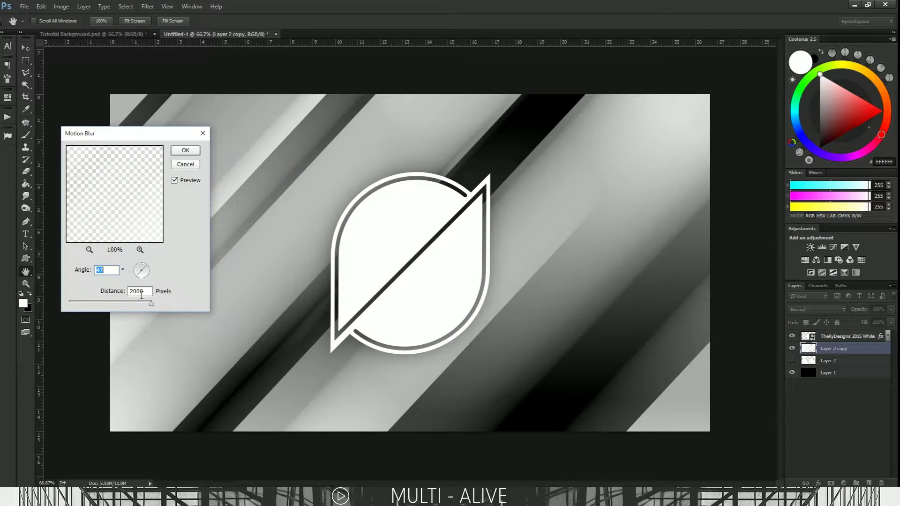
- Try different distances and angles for the motion blur to compare the streaks in the preview
click(100, 301)
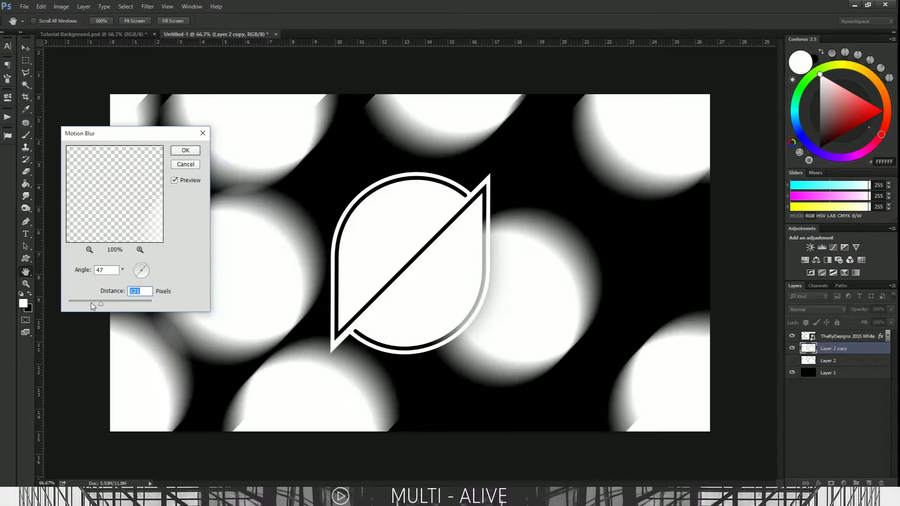
click(77, 303)
click(103, 302)
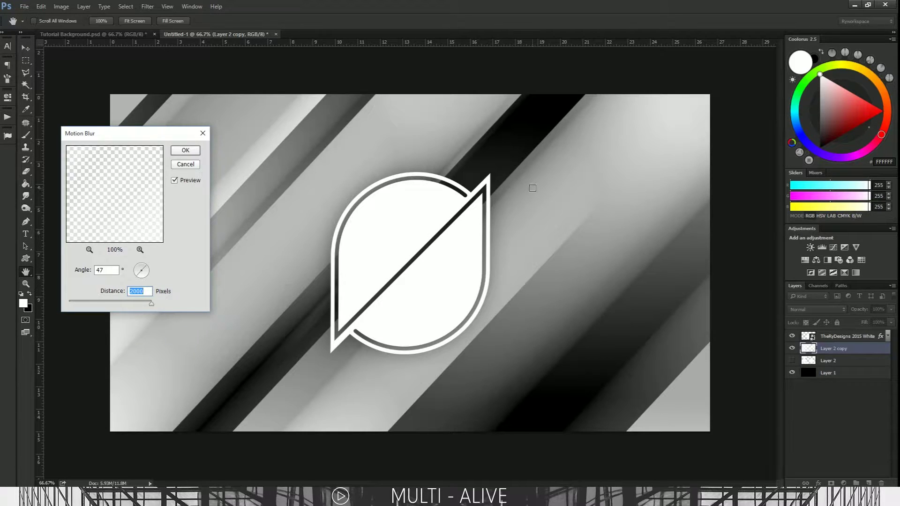
click(139, 266)
click(137, 268)
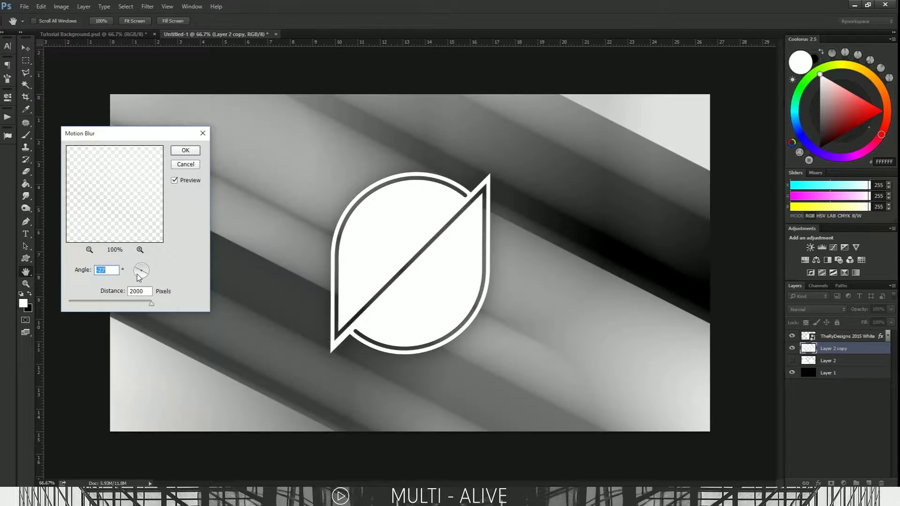
click(137, 274)
click(142, 276)
click(145, 276)
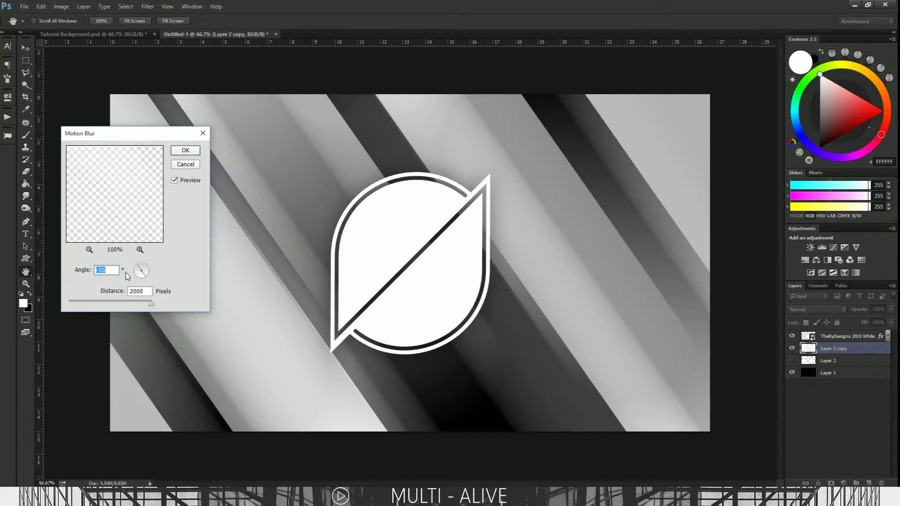
- Set the motion blur angle to 47° and apply it with a distance of 2000 pixels
text(47)
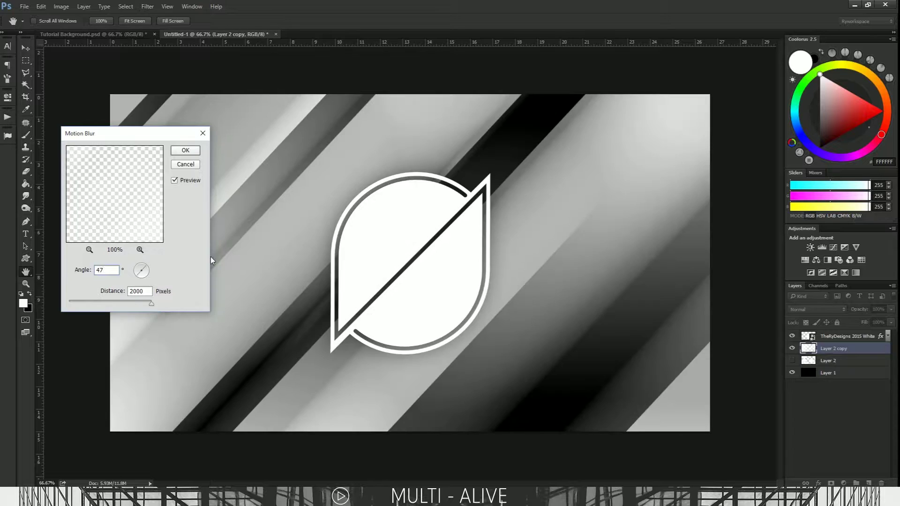
click(185, 150)
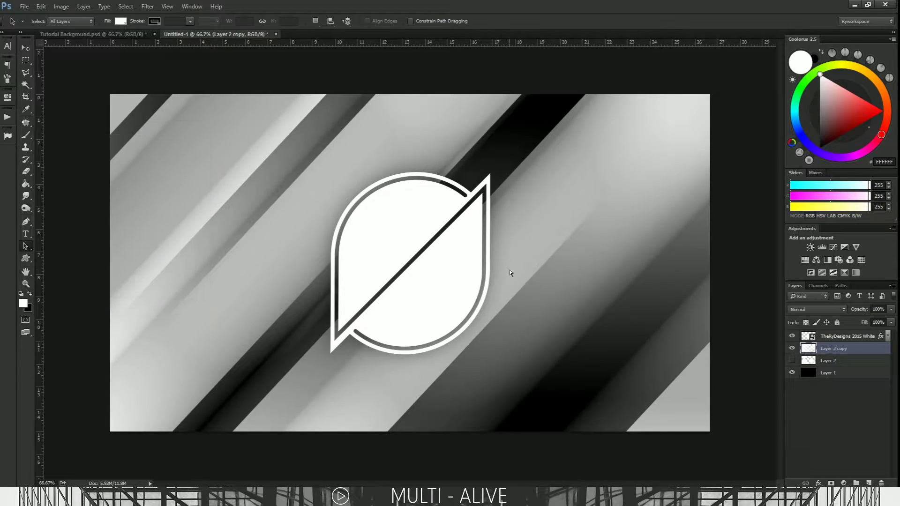
- Add a new layer above Layer 2 copy and set the brush to 0% hardness and 700 px
key(ctrl+minus)
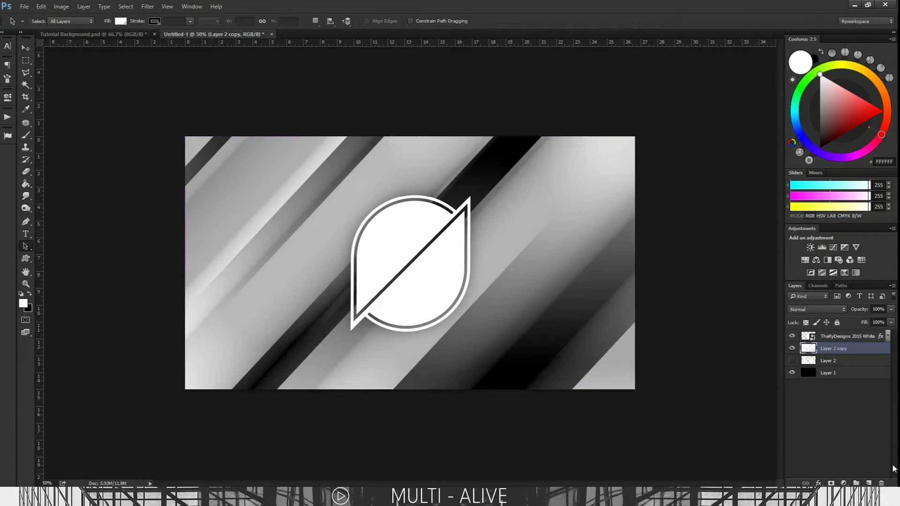
click(868, 482)
key(b)
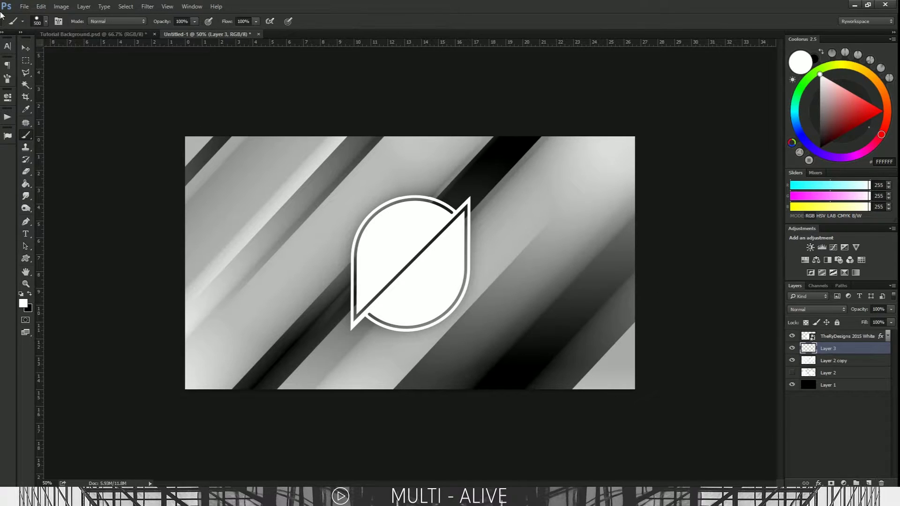
click(45, 22)
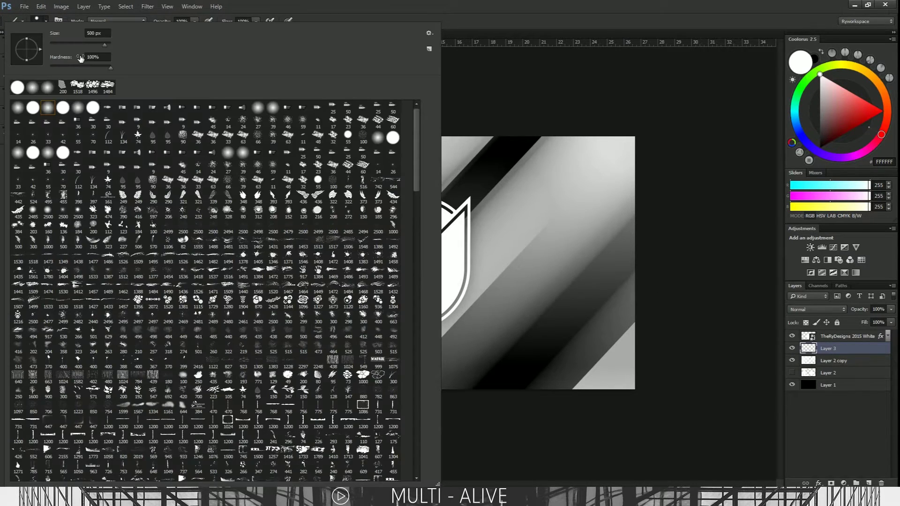
drag(68, 68, 49, 68)
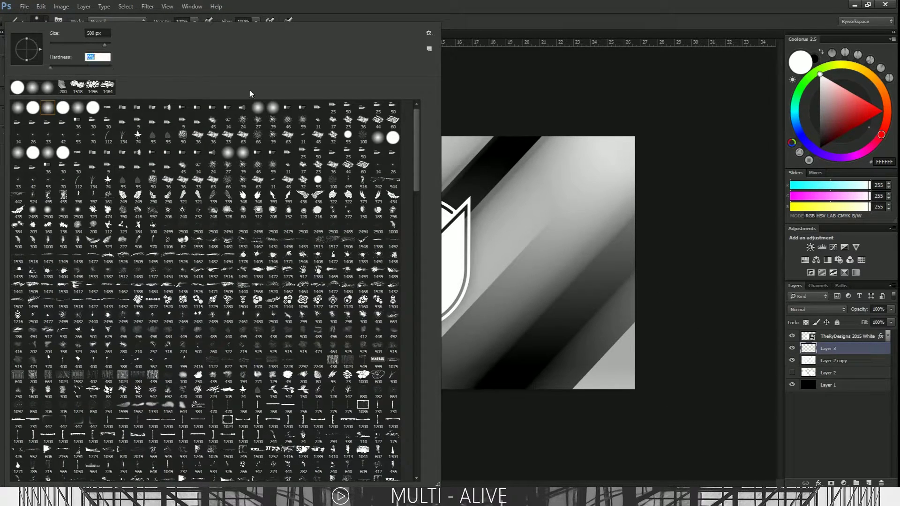
click(868, 352)
key(])
key(bracketright)
- Pick the blue 2E7CEB and paint the lower-right half of Layer 3 with a 900 px soft brush
click(796, 125)
click(865, 114)
drag(865, 115, 866, 107)
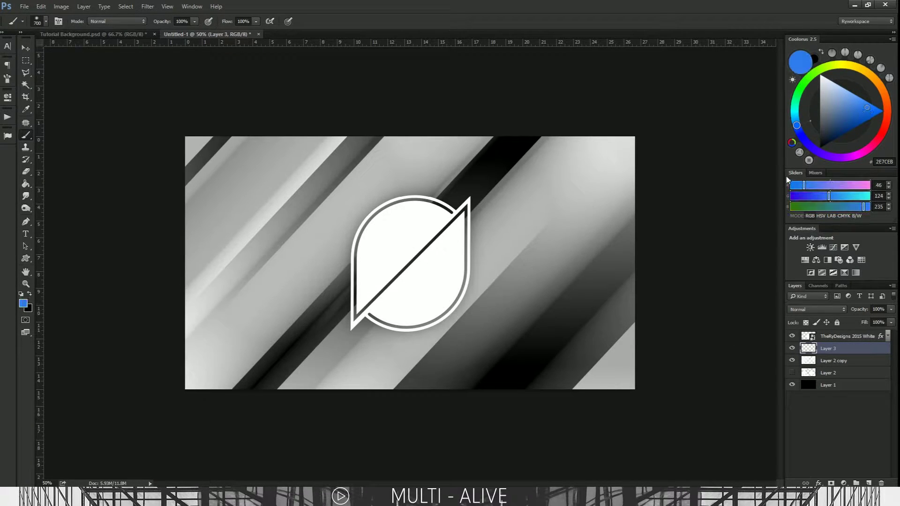
key(bracketright)
key(bracketright)
mouse_move(205, 395)
mouse_down()
mouse_move(576, 307)
mouse_move(763, 201)
mouse_up()
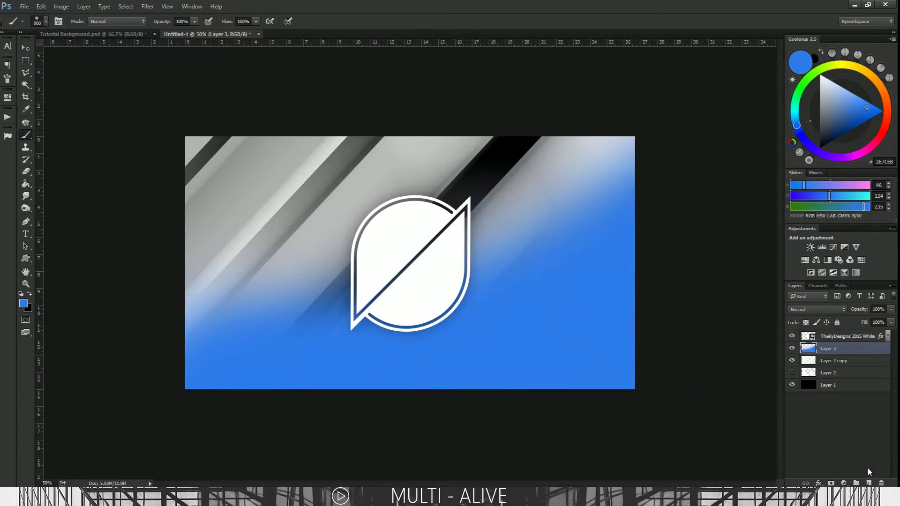
- Add a layer above Layer 3 and paint its upper-left half pink EB2E7B with the 900 px soft brush
click(869, 483)
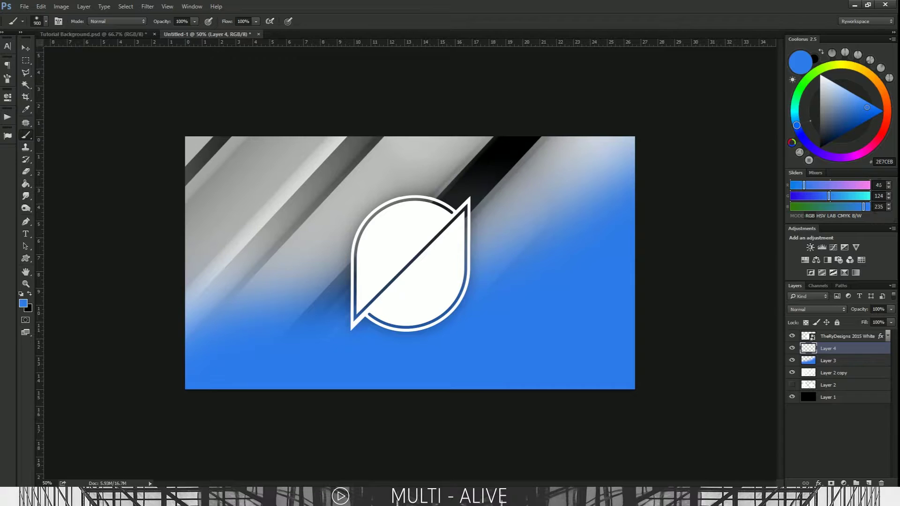
drag(887, 139, 870, 142)
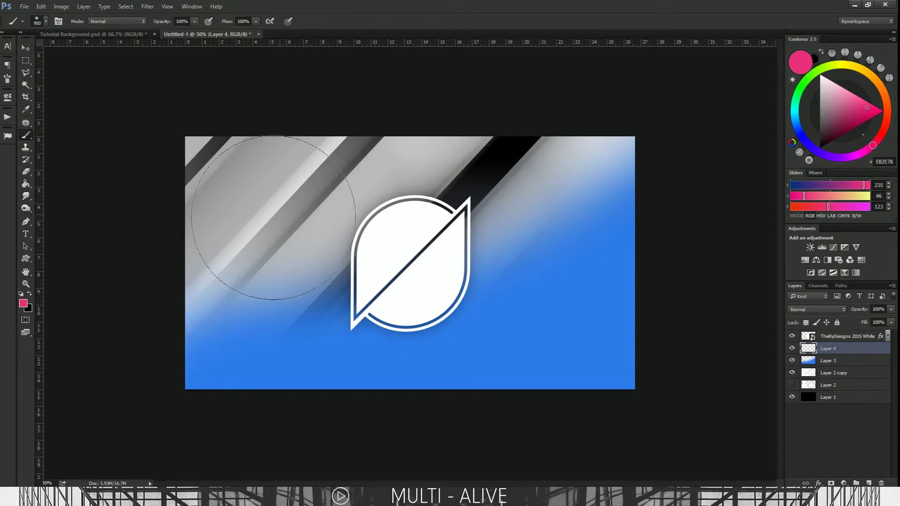
mouse_move(262, 221)
mouse_down()
mouse_move(291, 191)
mouse_move(100, 226)
mouse_up()
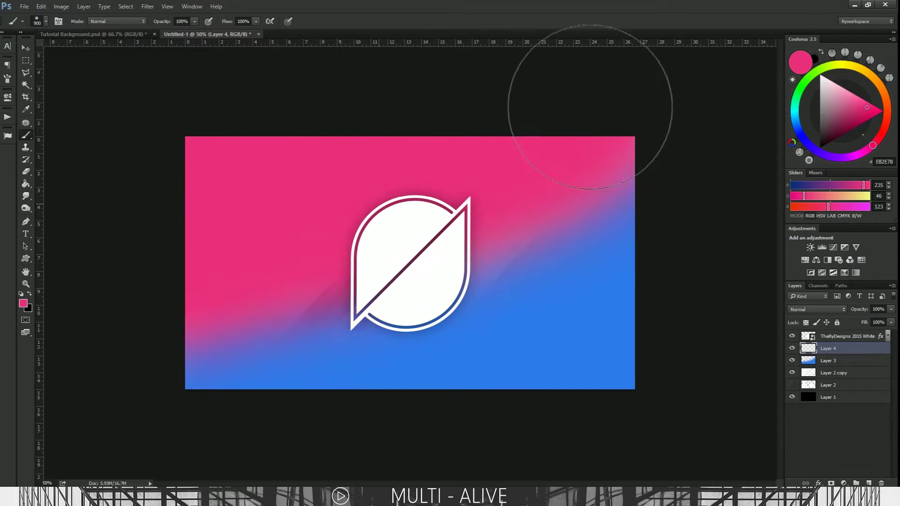
key(a)
key(ctrl+minus)
key(ctrl+plus)
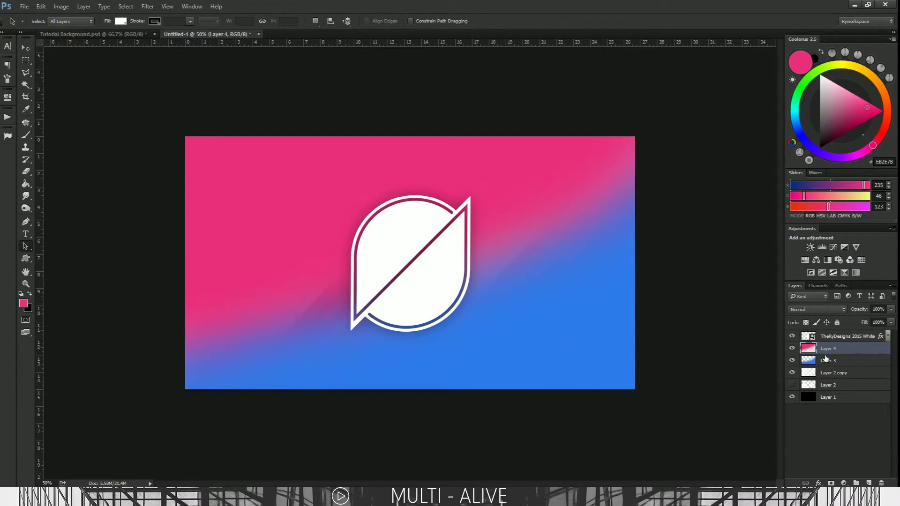
- Set the blend mode of Layer 3 and Layer 4 to Color so the streaks take on their pink and blue
ctrl+click(829, 369)
ctrl+click(833, 363)
click(837, 360)
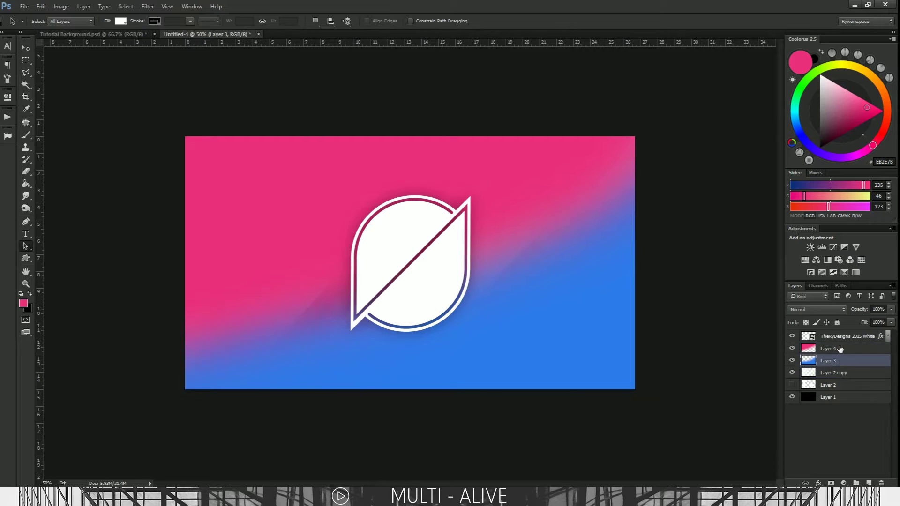
ctrl+click(840, 349)
click(823, 310)
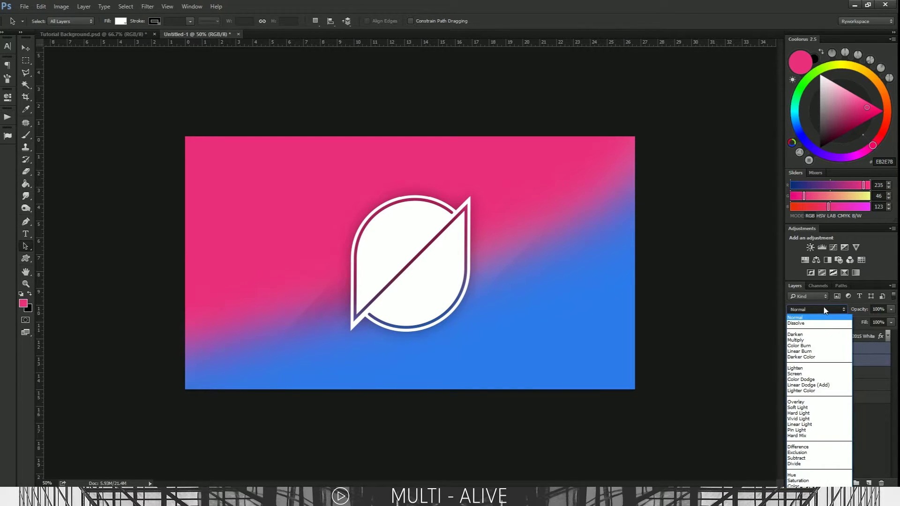
click(814, 486)
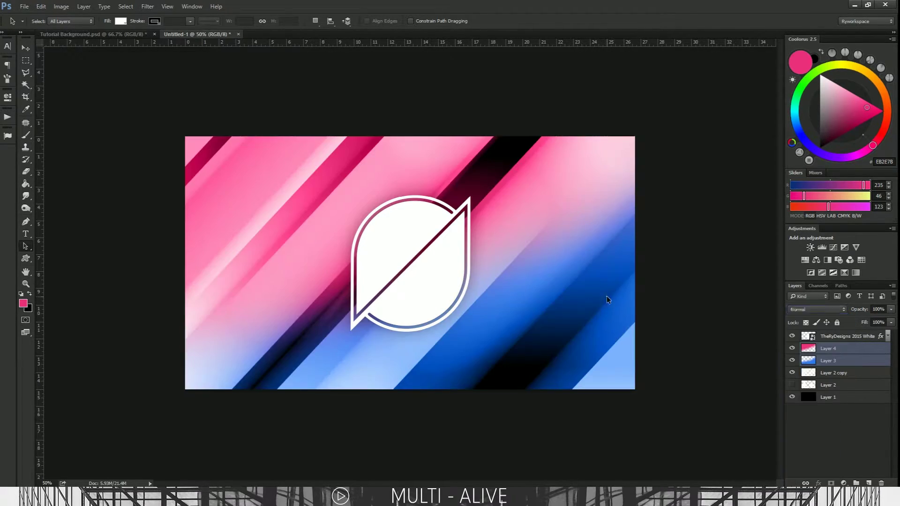
click(607, 296)
key(ctrl+plus)
key(ctrl+minus)
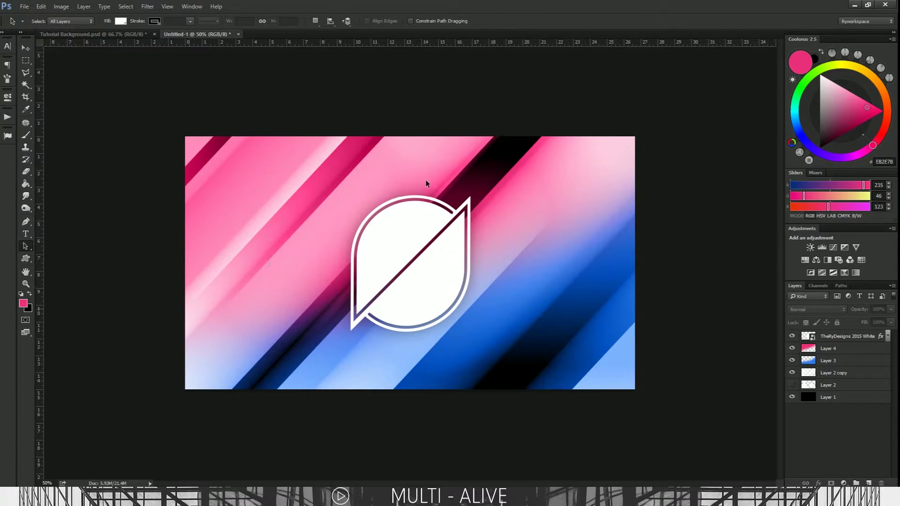
click(823, 347)
shift+click(816, 361)
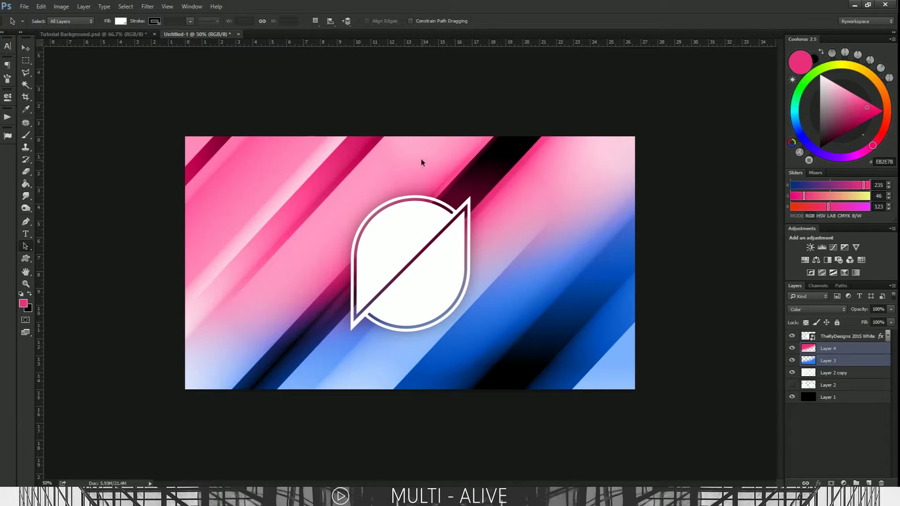
click(832, 382)
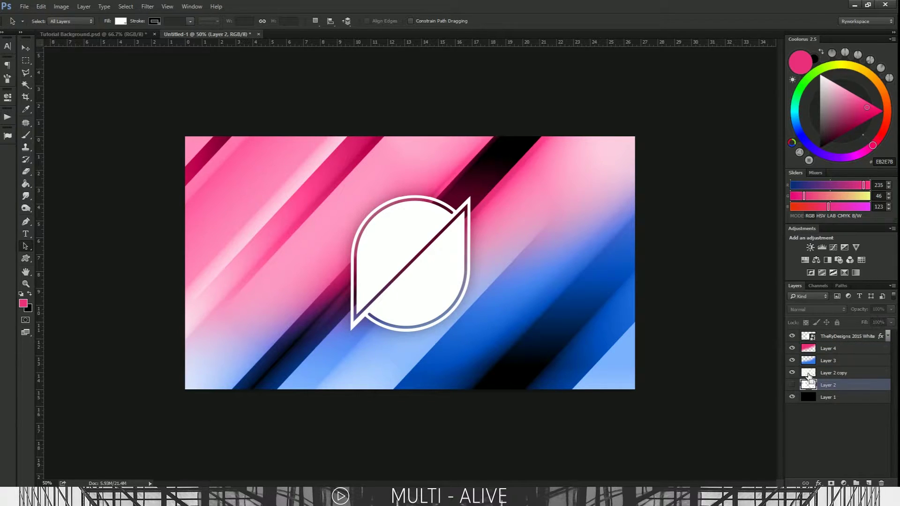
key(ctrl+plus)
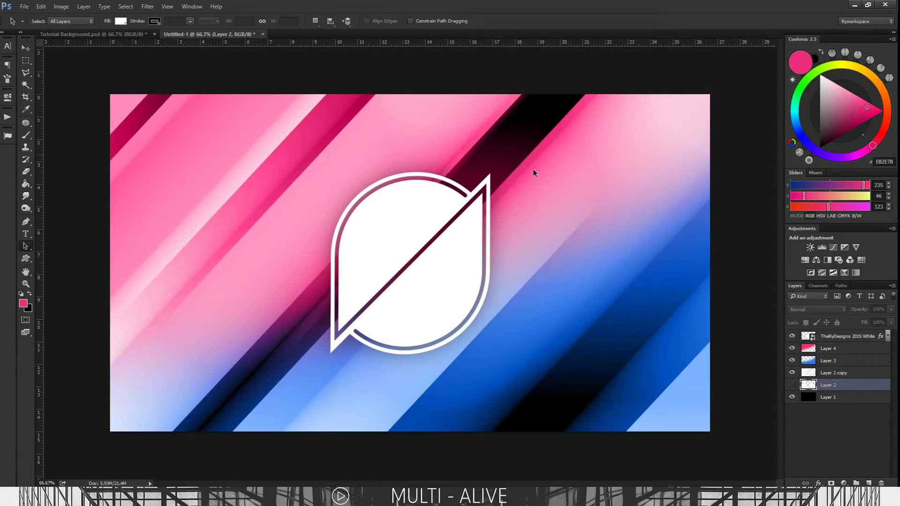
key(ctrl+minus)
key(ctrl+plus)
key(ctrl+minus)
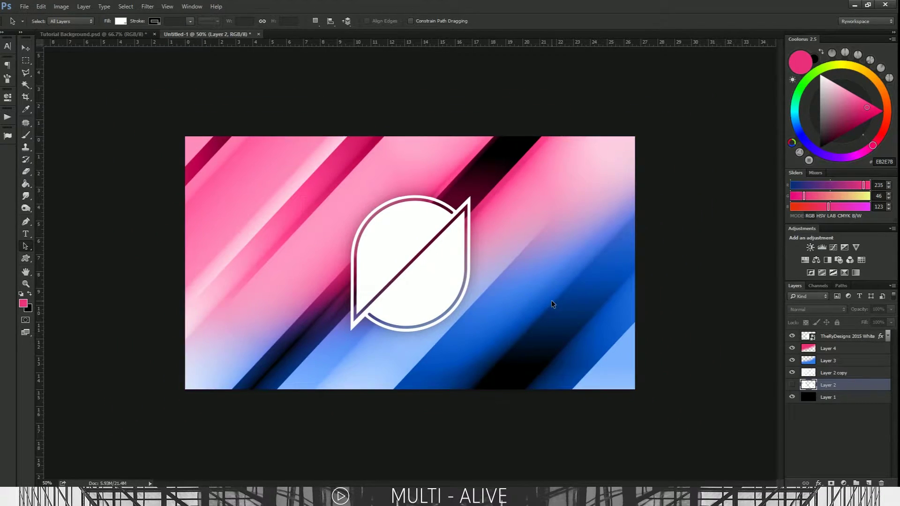
key(ctrl+plus)
- Try the Overlay blend mode on Layer 3 and Layer 4 and return both to Color
click(823, 361)
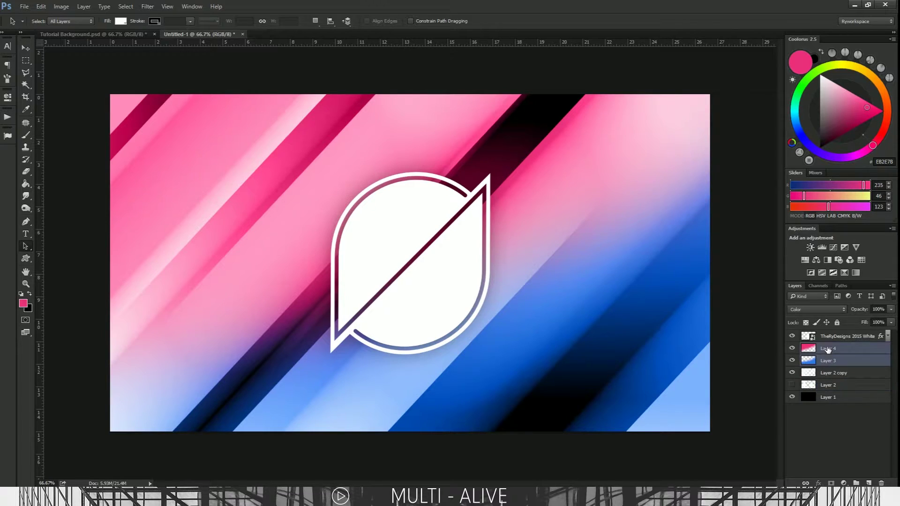
shift+click(827, 348)
click(817, 310)
click(802, 402)
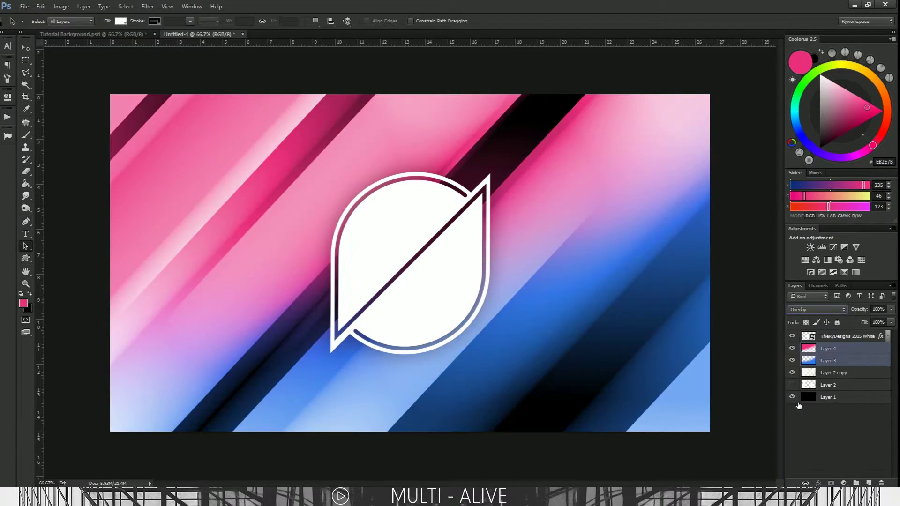
click(819, 310)
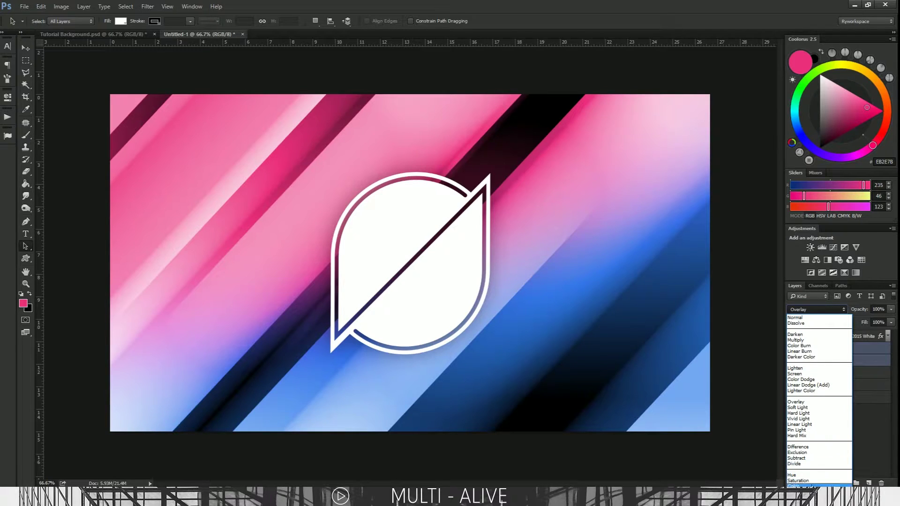
click(806, 486)
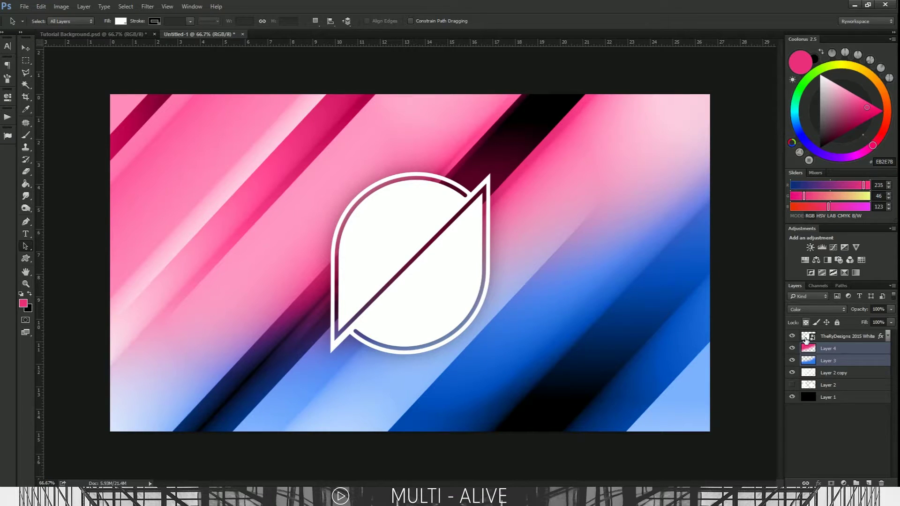
- Add a Curves adjustment above Layer 4, raising the black point's output to 12 and lowering the white point slightly
click(821, 352)
key(ctrl+minus)
key(ctrl+plus)
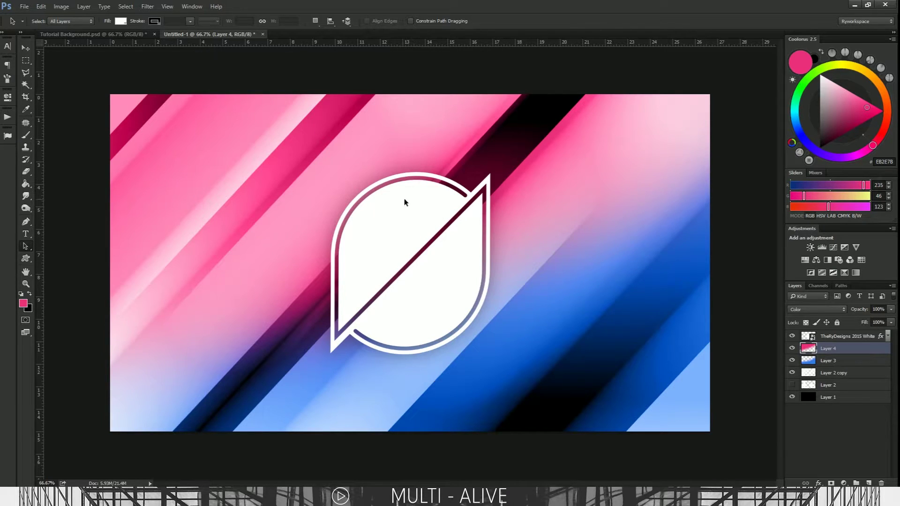
click(834, 247)
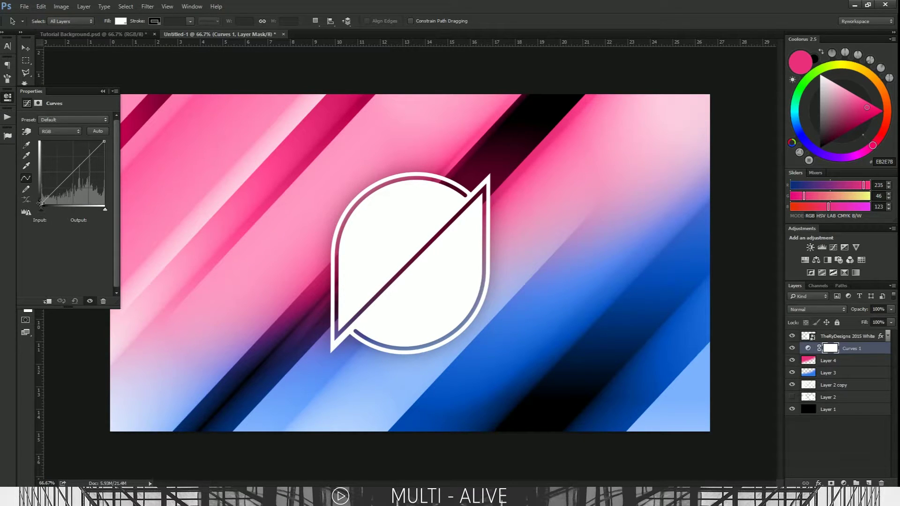
drag(41, 203, 39, 200)
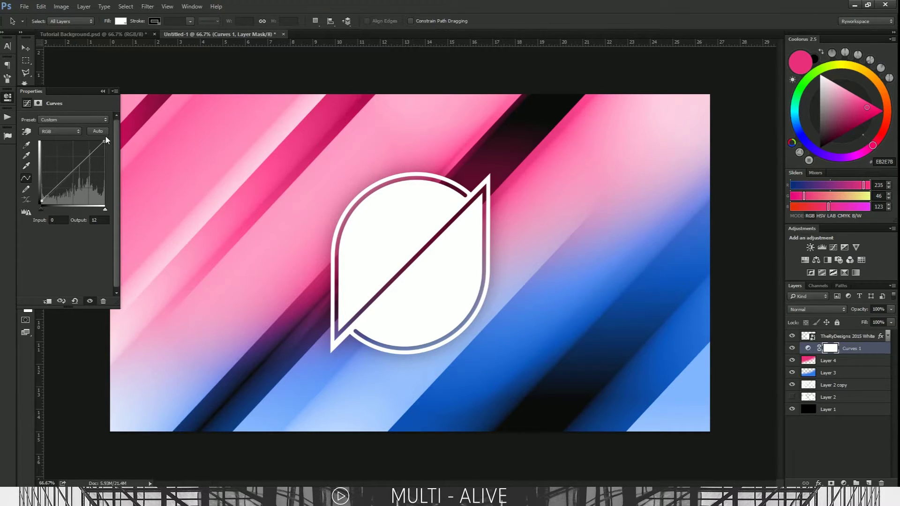
drag(104, 140, 106, 144)
click(8, 100)
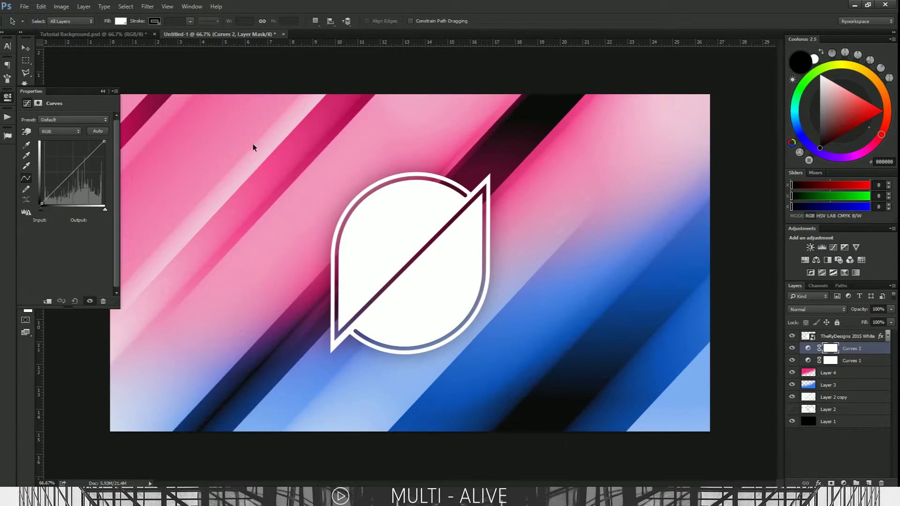
- On a second Curves adjustment, set the black point output to 8 and the white point output to 245, and bend the lower curve slightly upward
drag(42, 203, 41, 201)
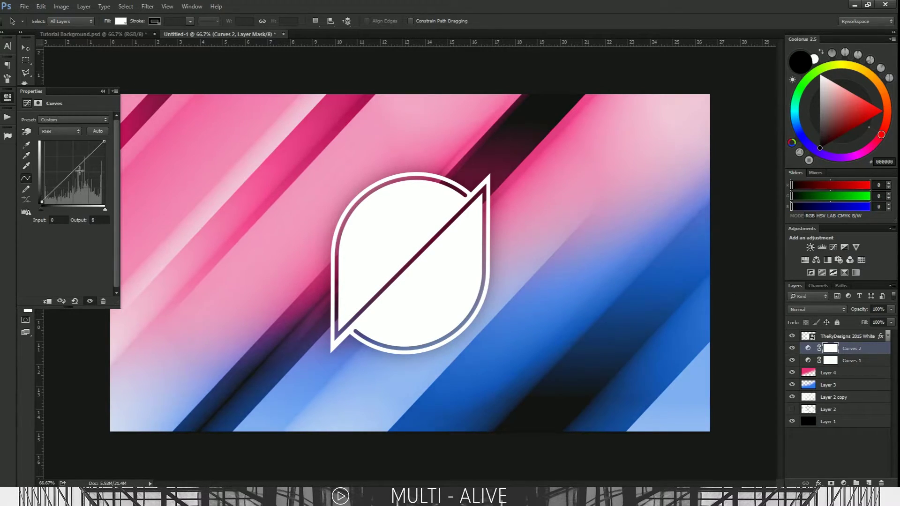
drag(105, 141, 104, 143)
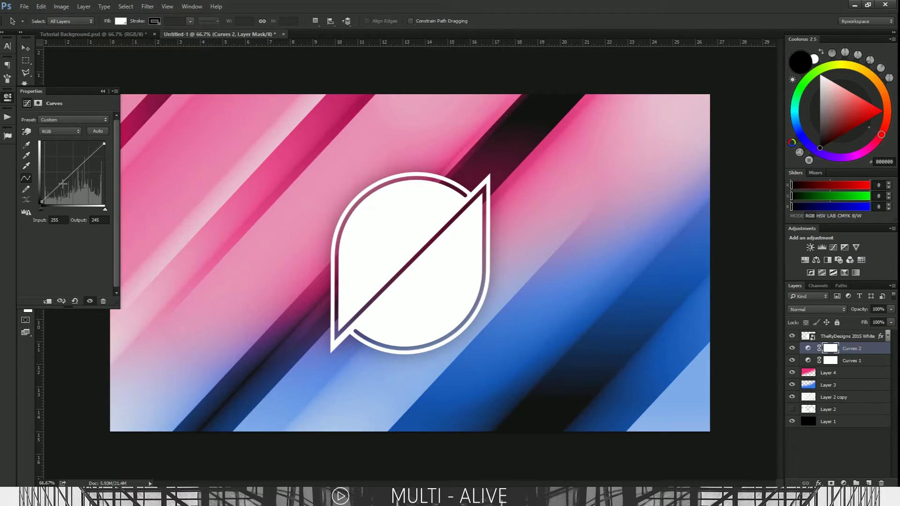
mouse_move(63, 183)
mouse_down()
mouse_move(81, 161)
mouse_move(64, 180)
mouse_up()
click(7, 97)
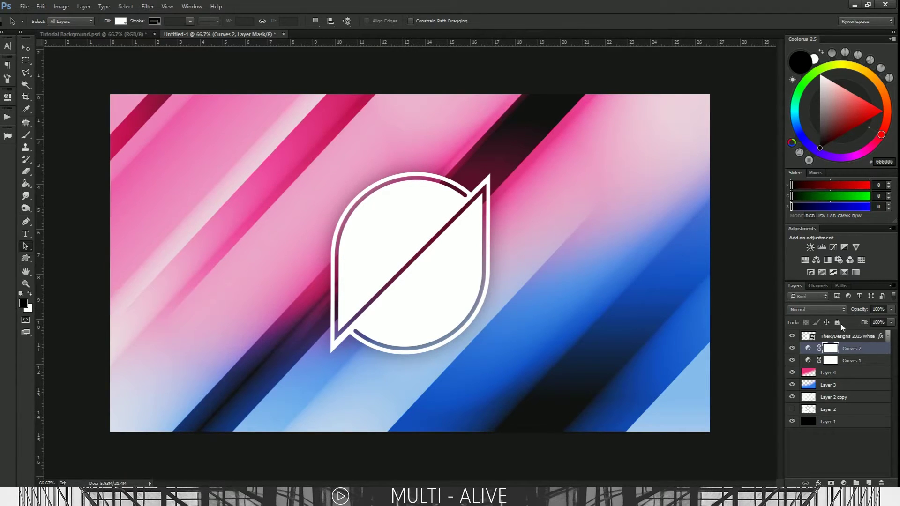
- Add a Color Balance adjustment above Curves 2 and set the midtones' Yellow–Blue value to 9
click(816, 258)
click(107, 168)
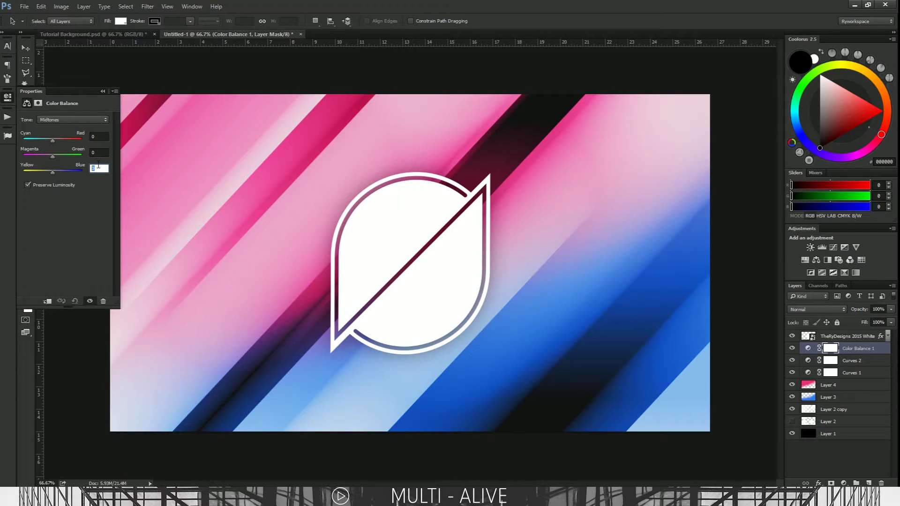
text(9)
click(7, 97)
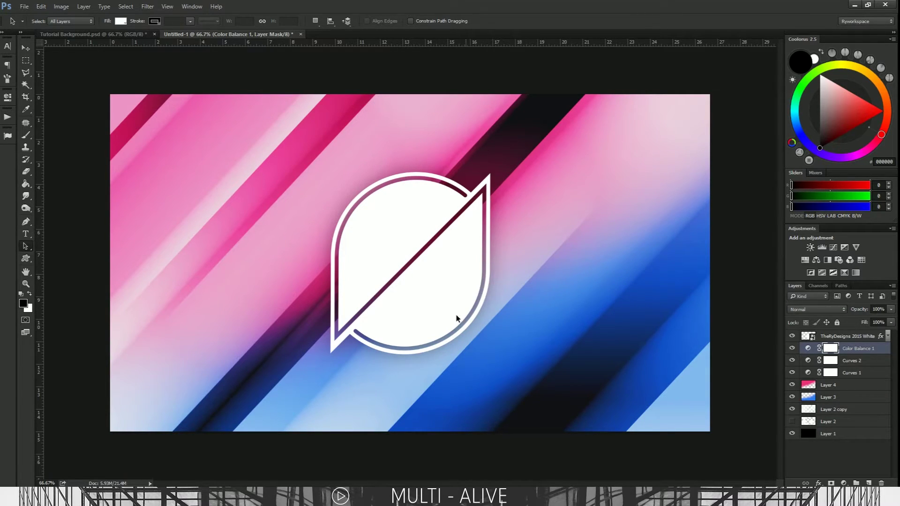
- Reset the Color Balance Yellow–Blue value to 0, try Cyan–Red at +100, and return Cyan–Red to 0
double_click(807, 348)
click(106, 169)
text(0)
key(Return)
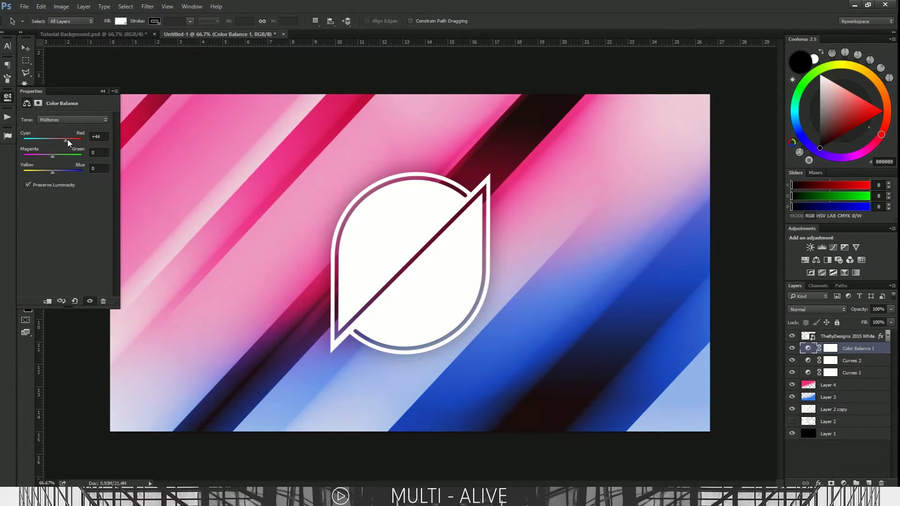
drag(81, 140, 87, 140)
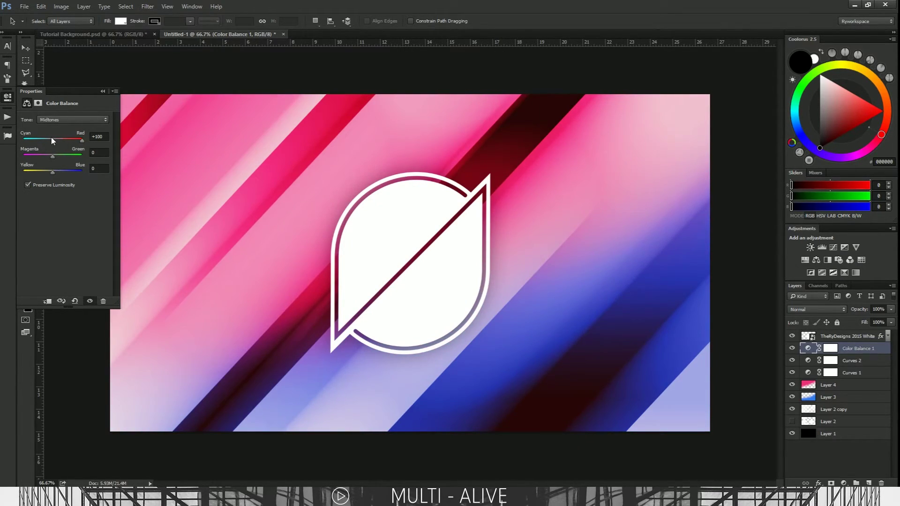
double_click(99, 136)
text(0)
key(Return)
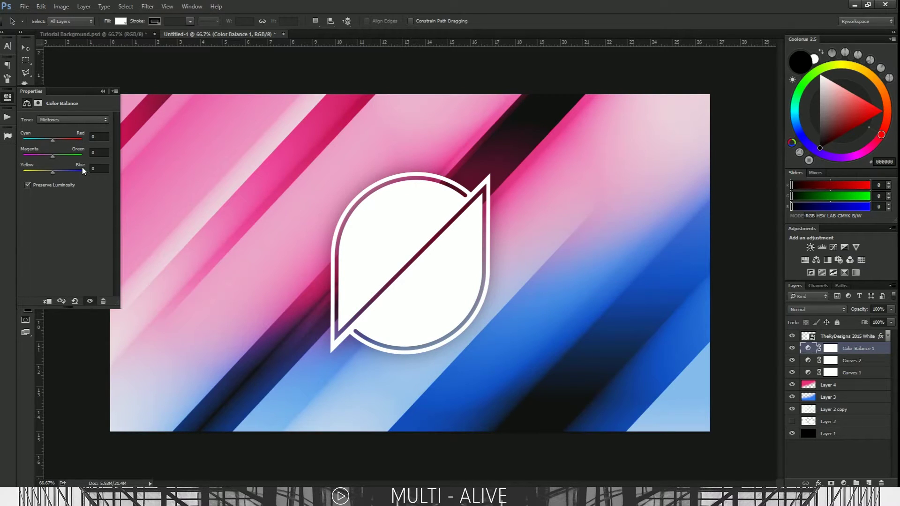
- Try a Yellow–Blue shift of -43 in the Color Balance midtones and reset it to 0
drag(52, 172, 39, 173)
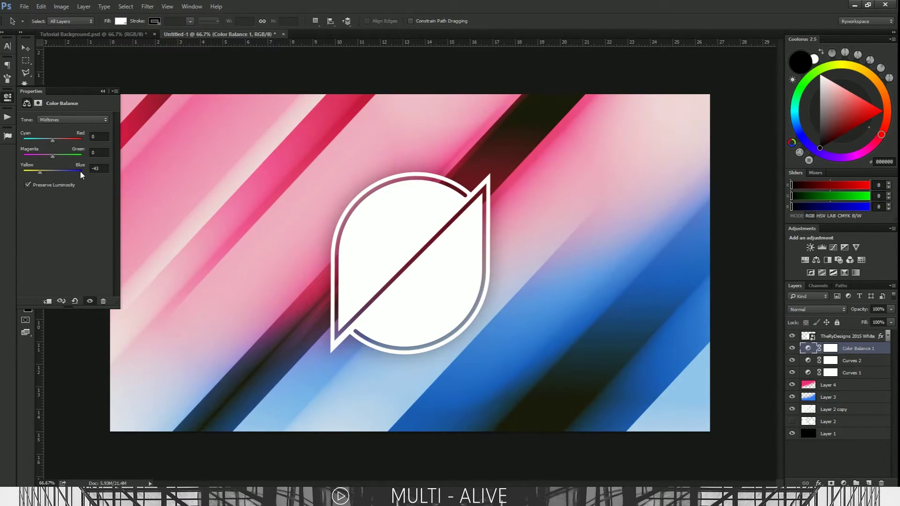
double_click(97, 169)
text(0)
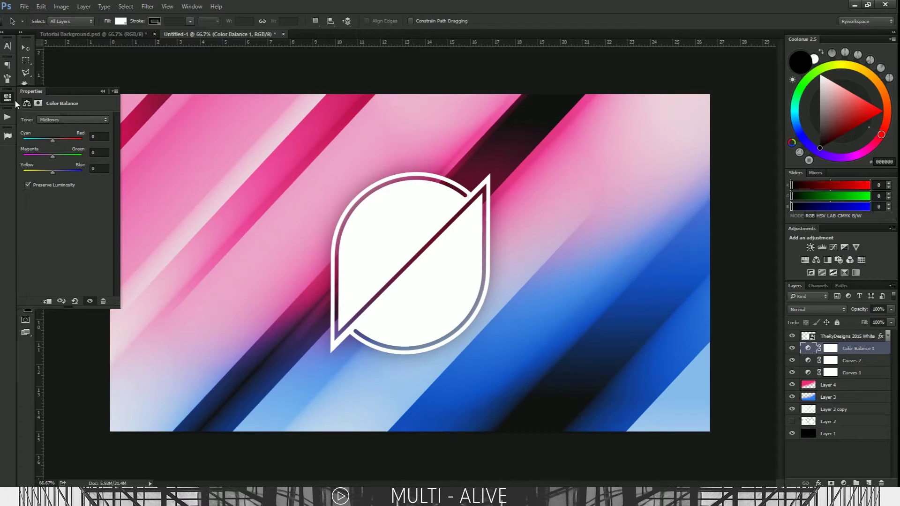
- Set the Color Balance midtones' Yellow–Blue value back to 9 and close the adjustment's settings
text(9)
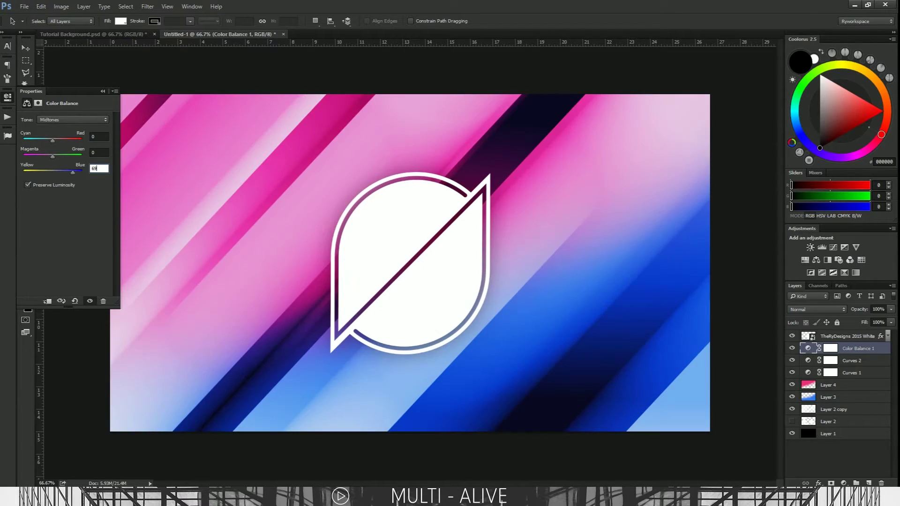
key(BackSpace)
key(BackSpace)
text(9)
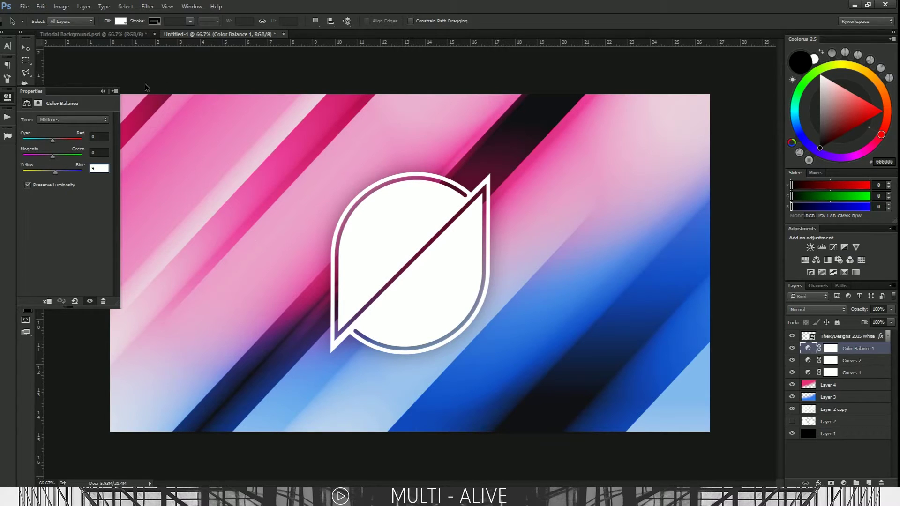
click(10, 96)
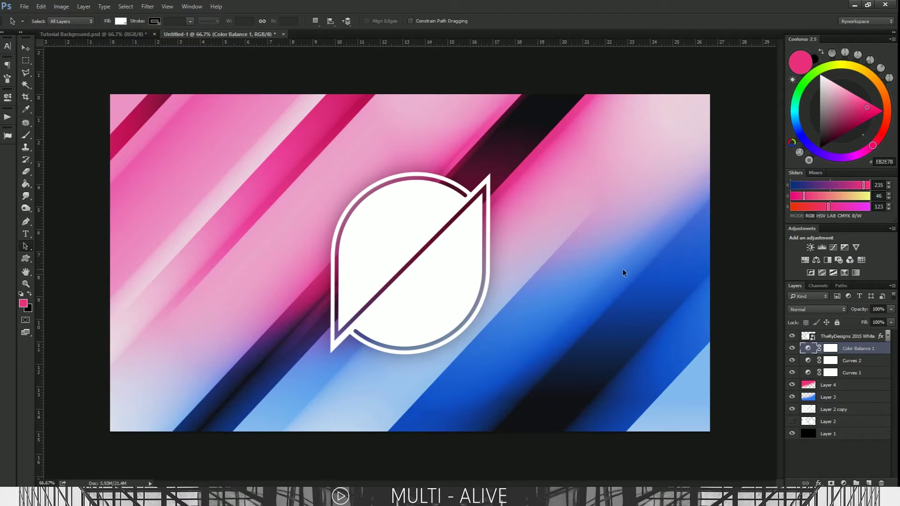
- Add a Gradient Map adjustment above Color Balance 1 and change its pink gradient stop to a medium blue, keeping black at the other end
click(855, 273)
click(66, 122)
click(538, 395)
double_click(538, 395)
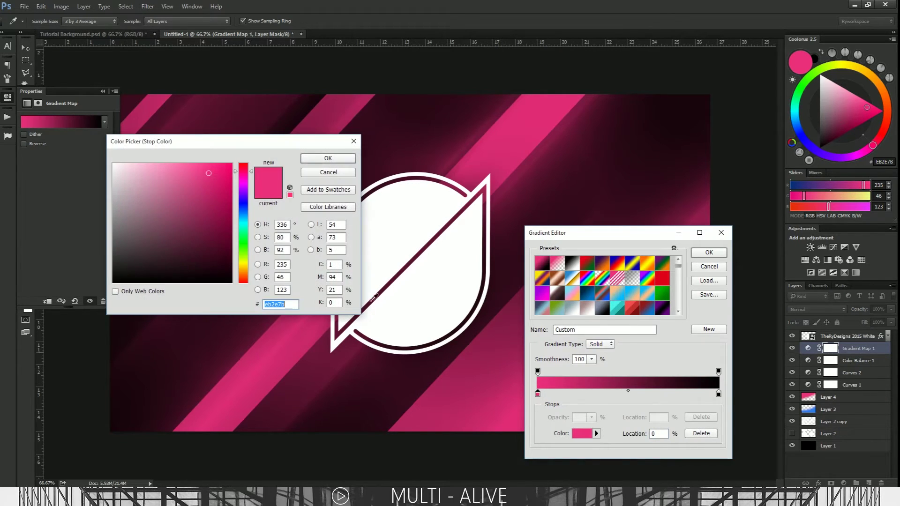
click(241, 207)
drag(240, 208, 241, 213)
key(Return)
key(Return)
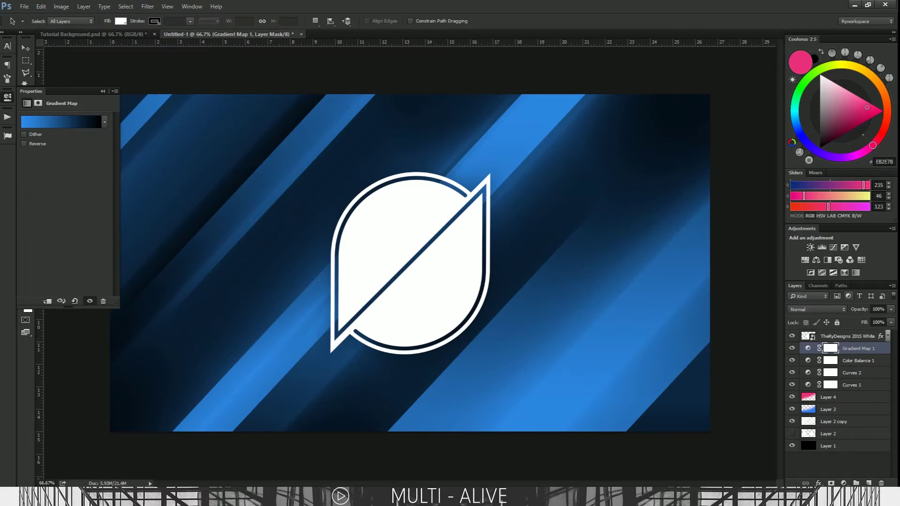
- Set the Gradient Map 1 layer's blend mode to Color with 9% opacity and close its properties
click(816, 309)
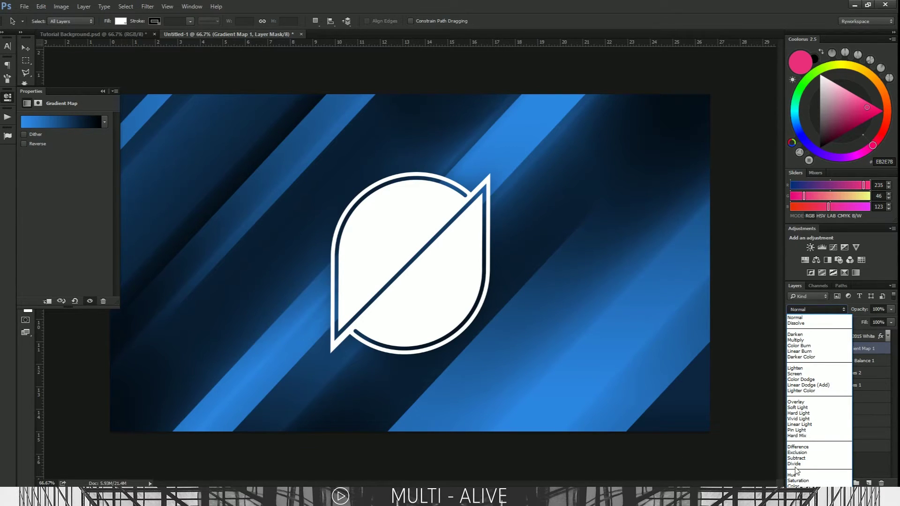
click(817, 486)
drag(860, 309, 831, 305)
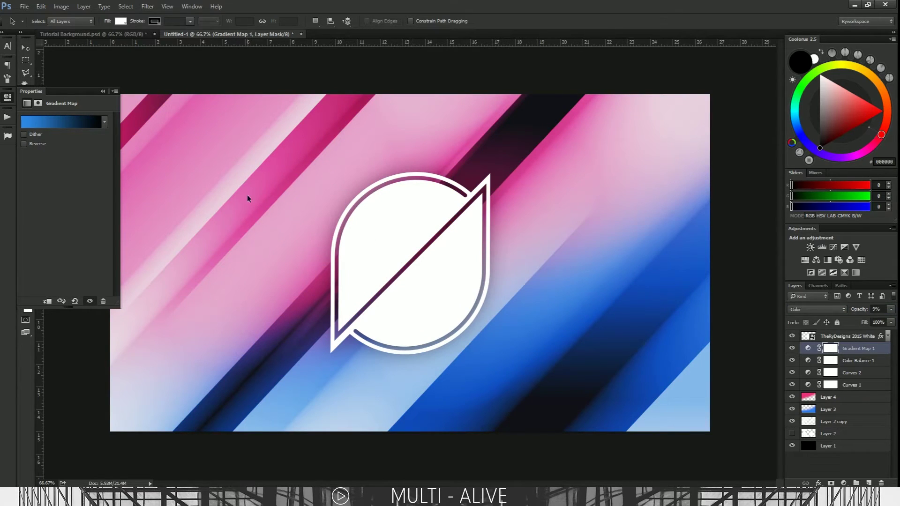
click(11, 96)
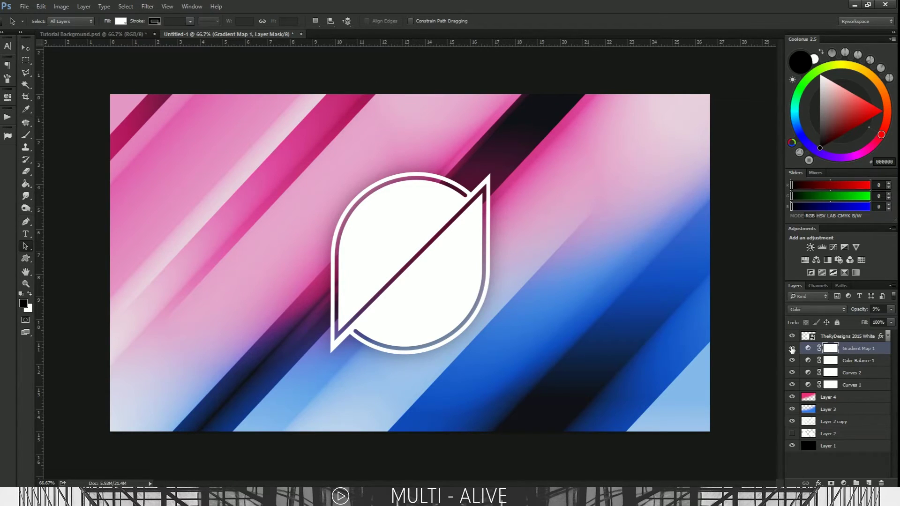
- Hide the four adjustment layers and show them again to compare the background with and without the colour corrections
key(ctrl+minus)
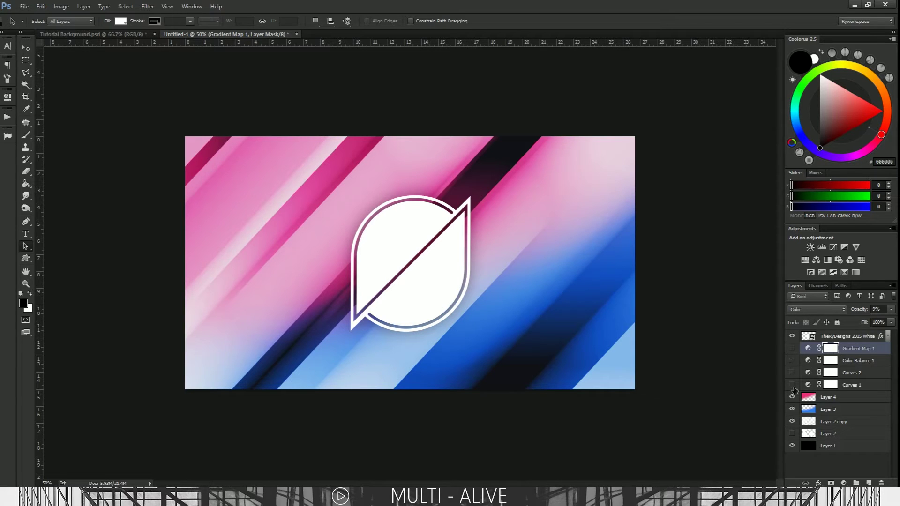
click(791, 349)
click(792, 350)
key(ctrl+plus)
key(ctrl+0)
key(ctrl+minus)
key(ctrl+minus)
- Clear the white logo layer's existing drop shadow and open its Layer Style settings
click(881, 337)
right_click(881, 338)
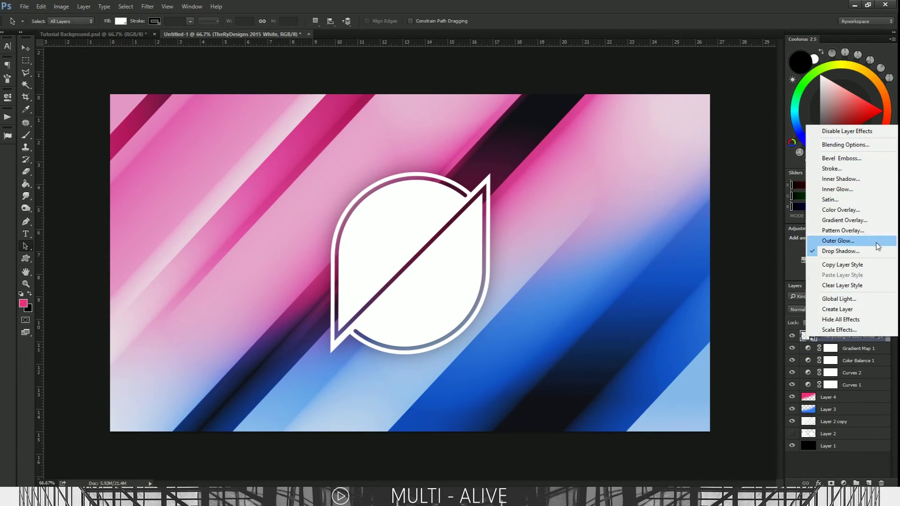
key(Escape)
right_click(857, 336)
click(821, 346)
double_click(885, 337)
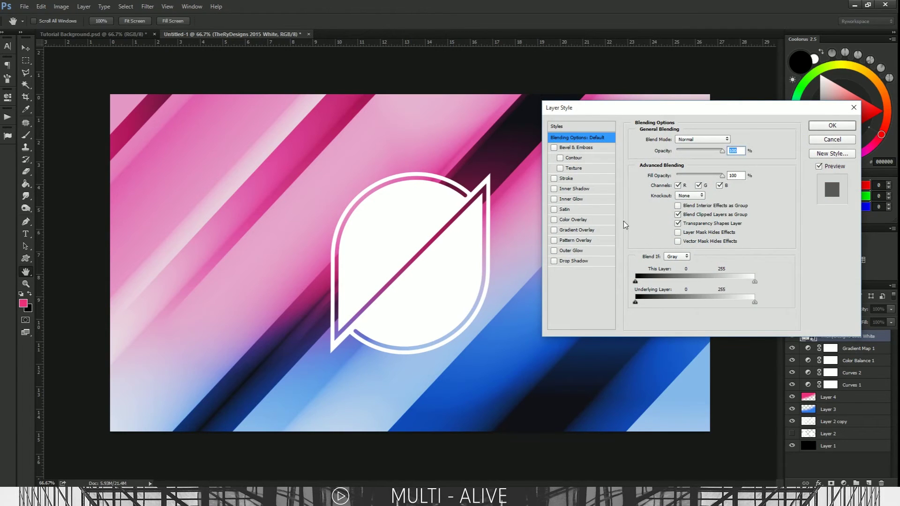
- Add a Drop Shadow to the logo with Use Global Light off, a 90° angle and 0 px distance
click(554, 261)
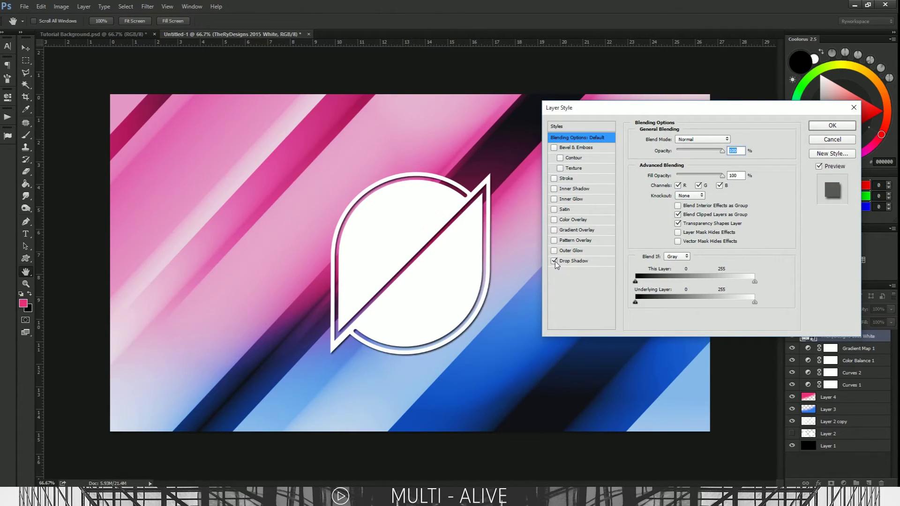
click(586, 263)
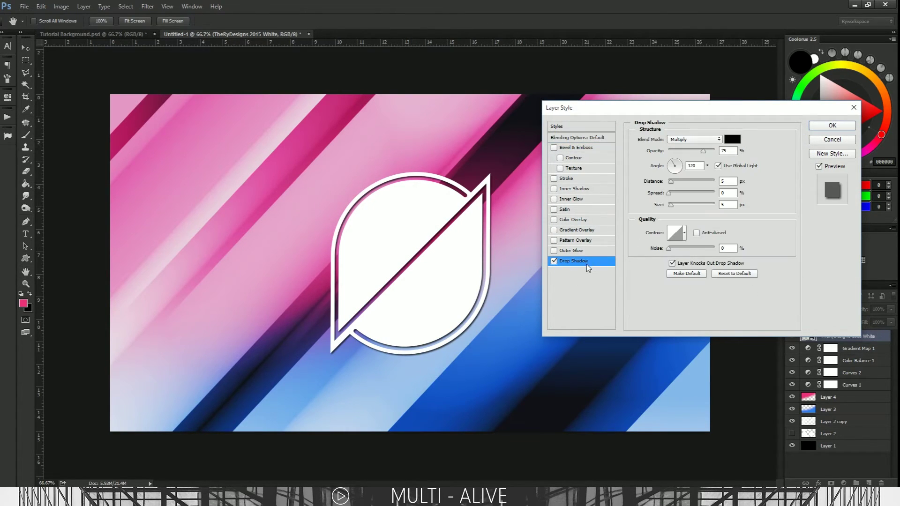
click(718, 166)
drag(702, 166, 682, 206)
text(90)
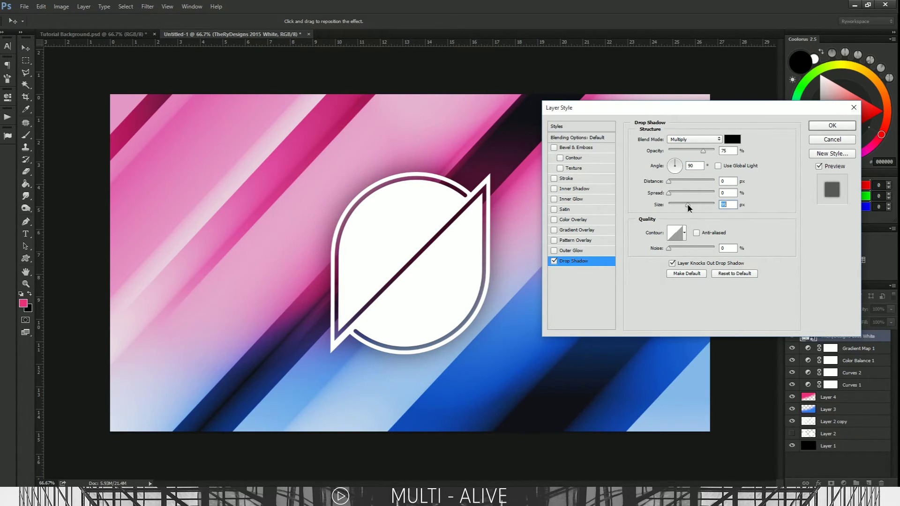
- Set the logo's drop shadow size to 98 px, reduce its opacity to about 60%, and apply the style
drag(687, 206, 688, 204)
drag(702, 151, 695, 152)
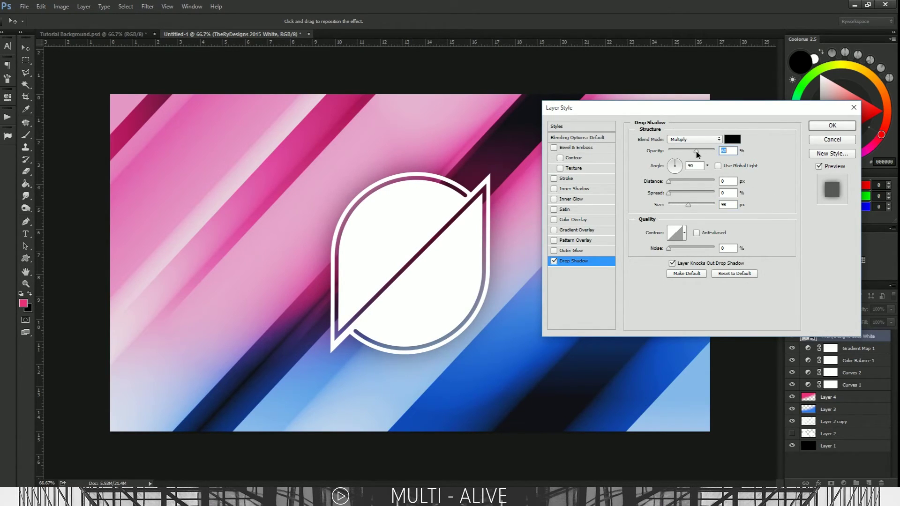
key(Return)
key(ctrl+minus)
key(ctrl+plus)
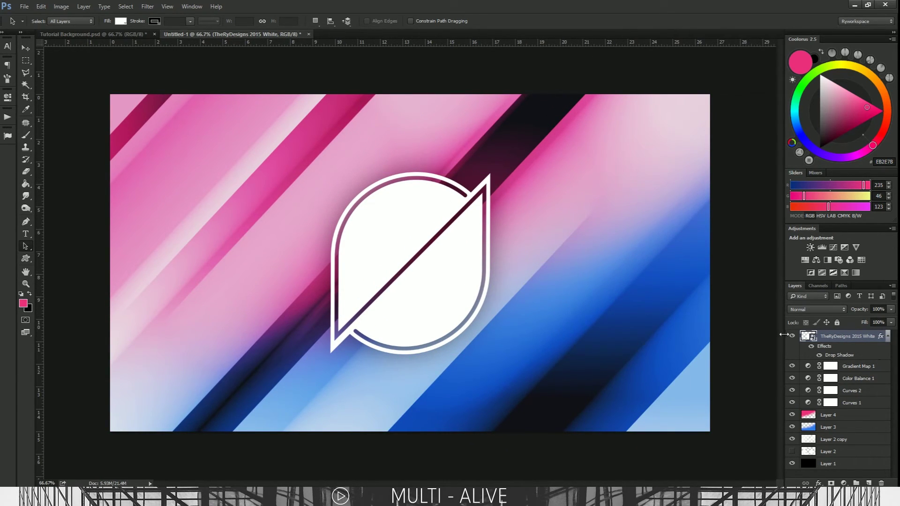
- Toggle the logo's Drop Shadow effect off and back on to compare the logo with and without it
click(819, 355)
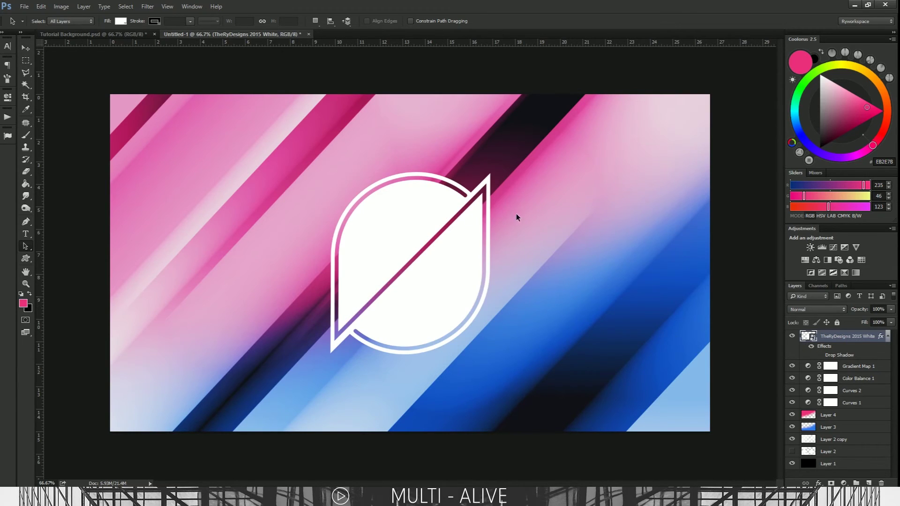
click(818, 355)
key(ctrl+minus)
key(ctrl+plus)
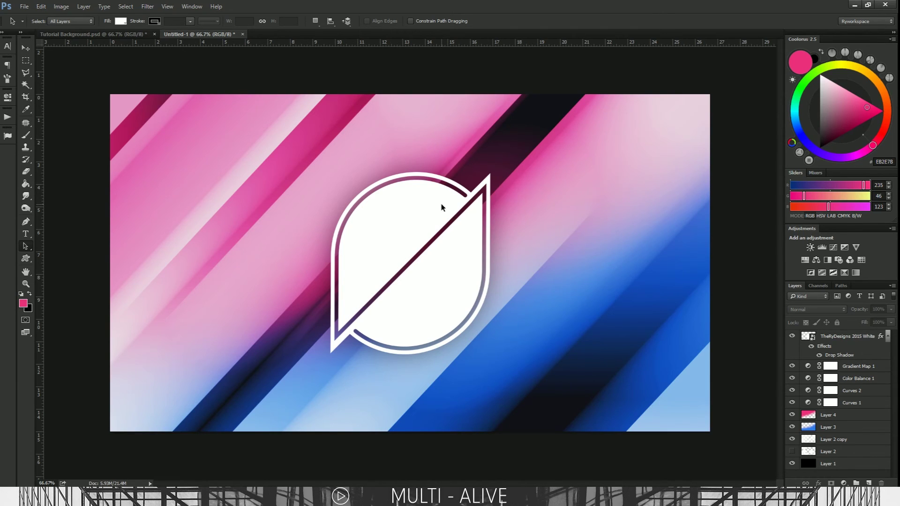
key(ctrl+minus)
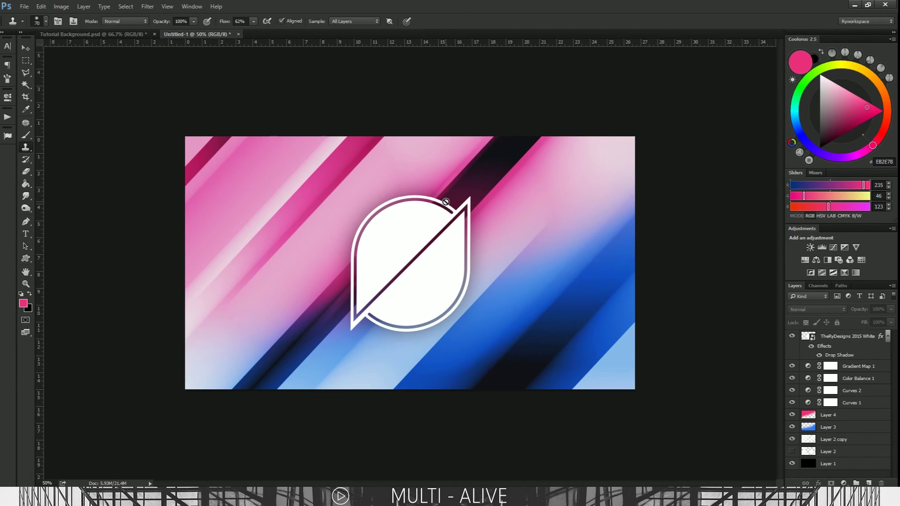
key(ctrl+plus)
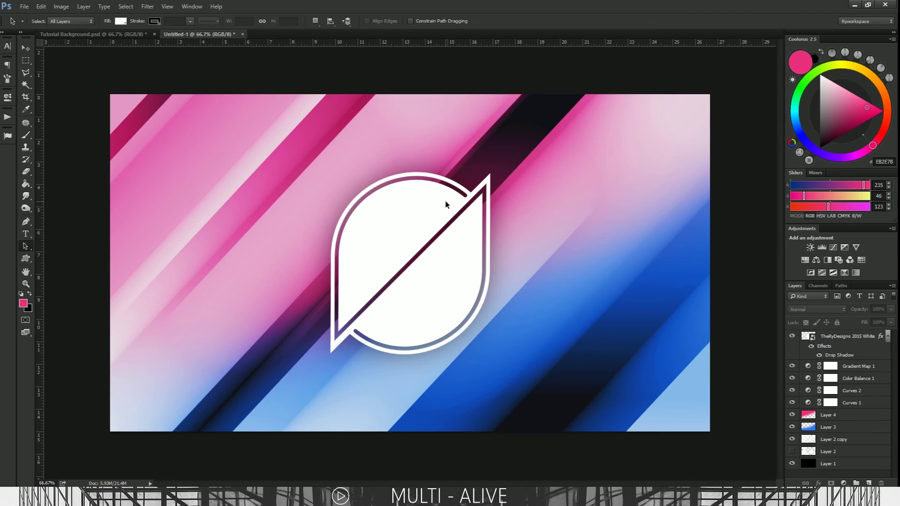
mouse_move(115, 95)
mouse_down()
mouse_move(763, 434)
mouse_move(714, 449)
mouse_move(725, 443)
mouse_move(97, 72)
mouse_move(91, 81)
mouse_move(285, 192)
mouse_move(833, 446)
mouse_move(713, 435)
mouse_move(285, 214)
mouse_move(114, 82)
mouse_move(107, 95)
mouse_up()
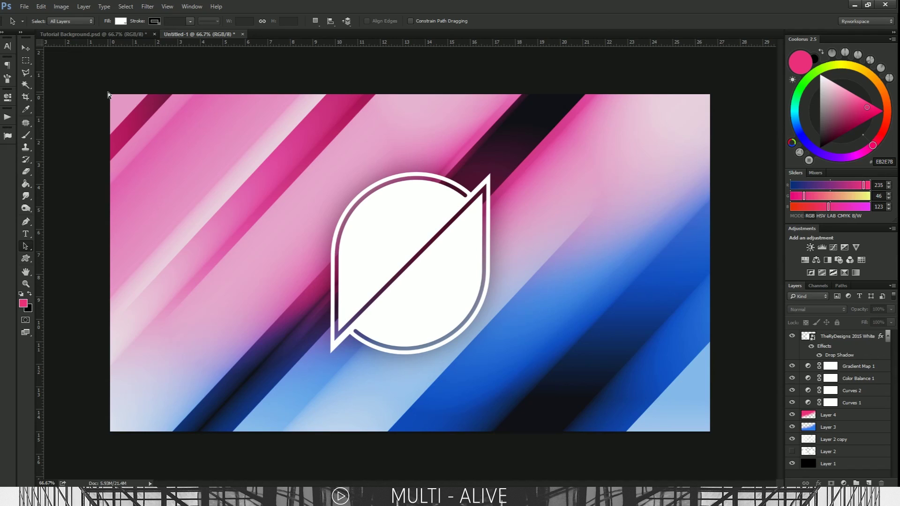